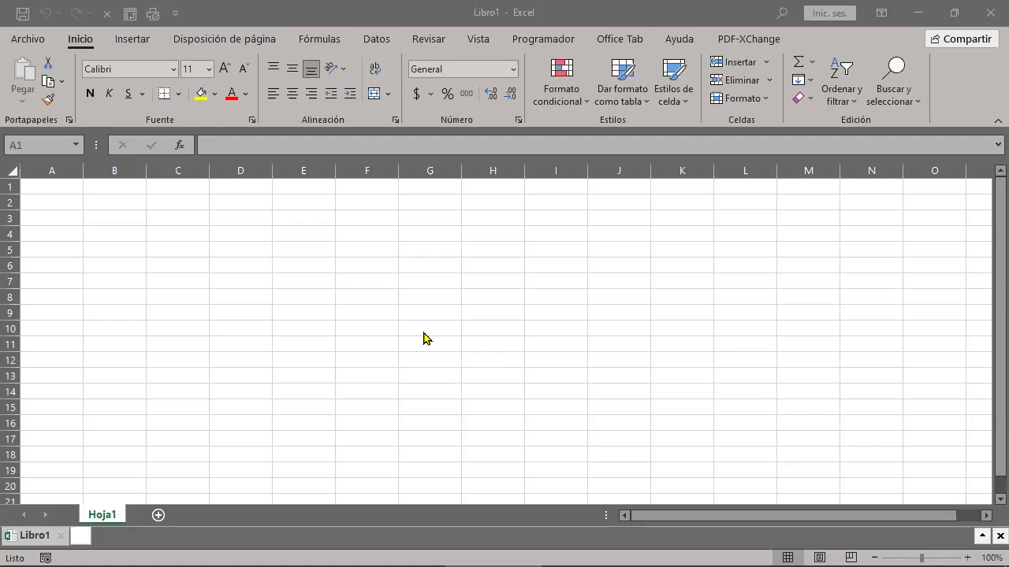
Step: Close the blank workbook and minimise the browser, file explorer and Word windows to reach the desktop
left_click(988, 15)
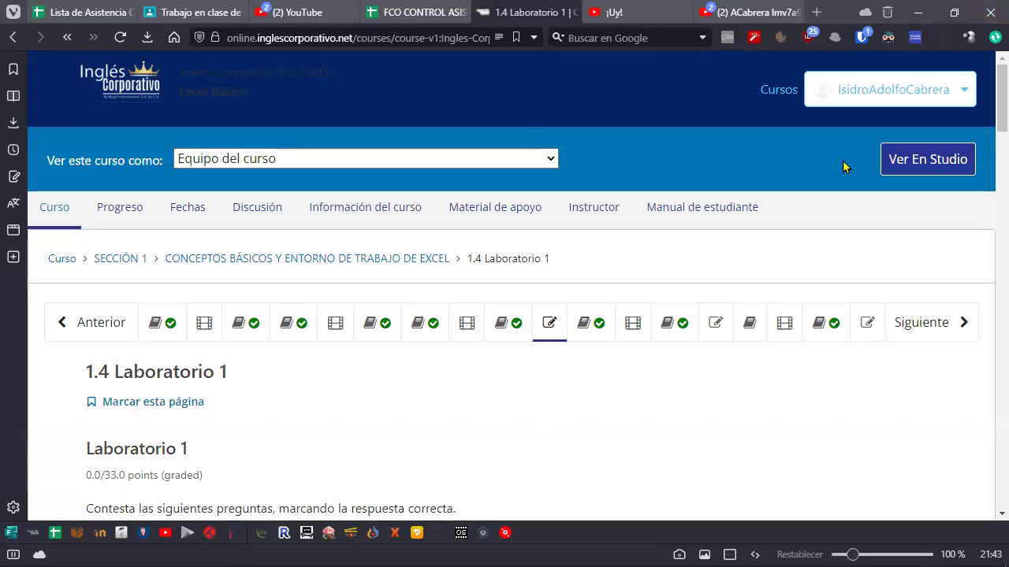
left_click(919, 12)
left_click(922, 13)
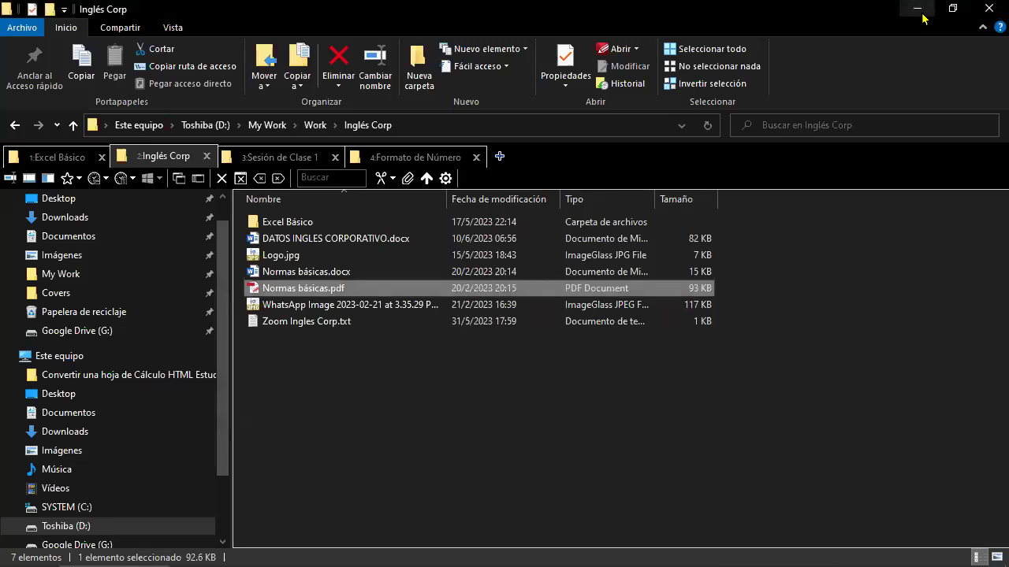
left_click(922, 14)
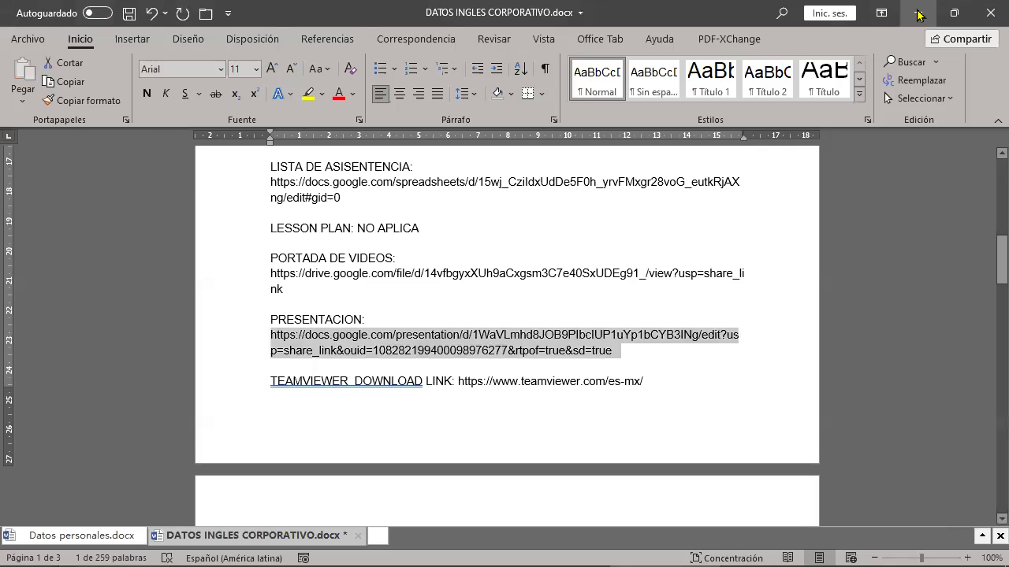
left_click(918, 13)
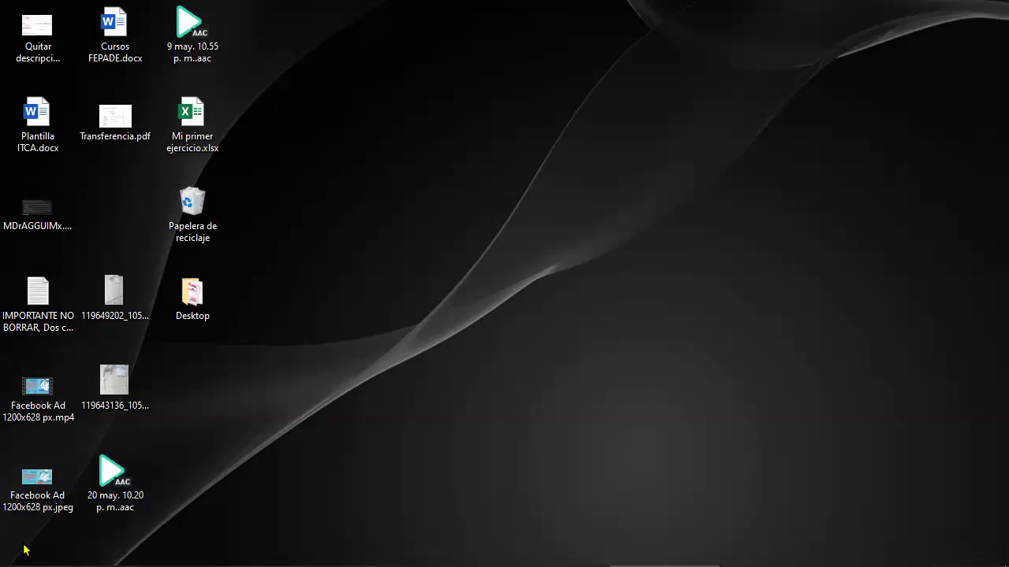
Step: Launch Excel from the alphabetical list of installed applications
mouse_move(7, 546)
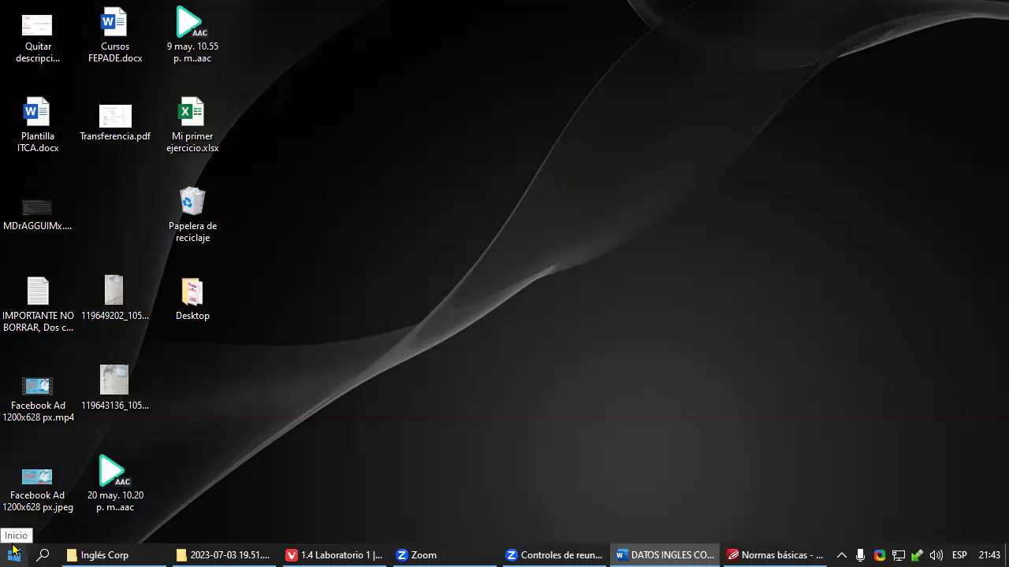
left_click(12, 549)
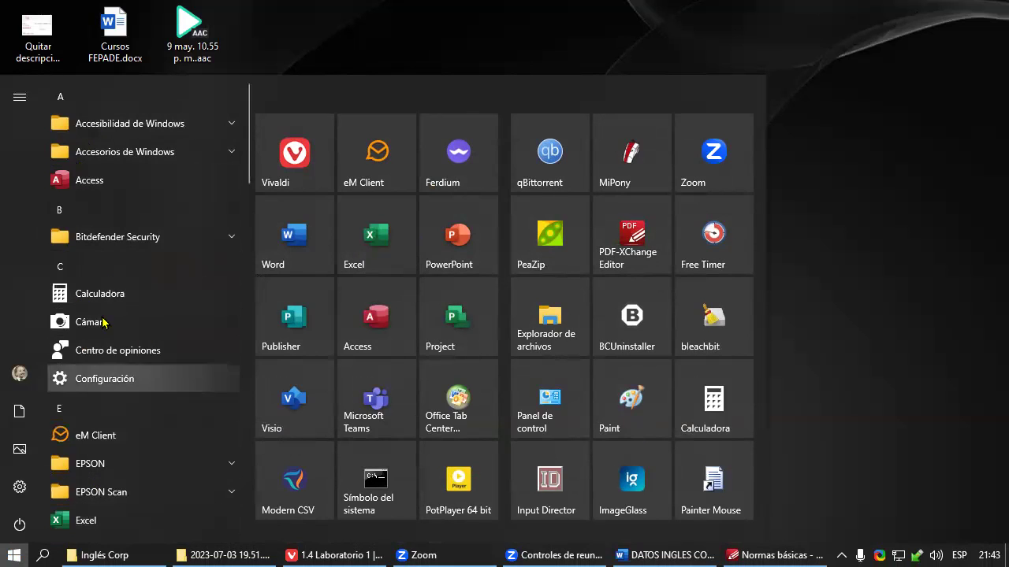
scroll(126, 416, "down", 2)
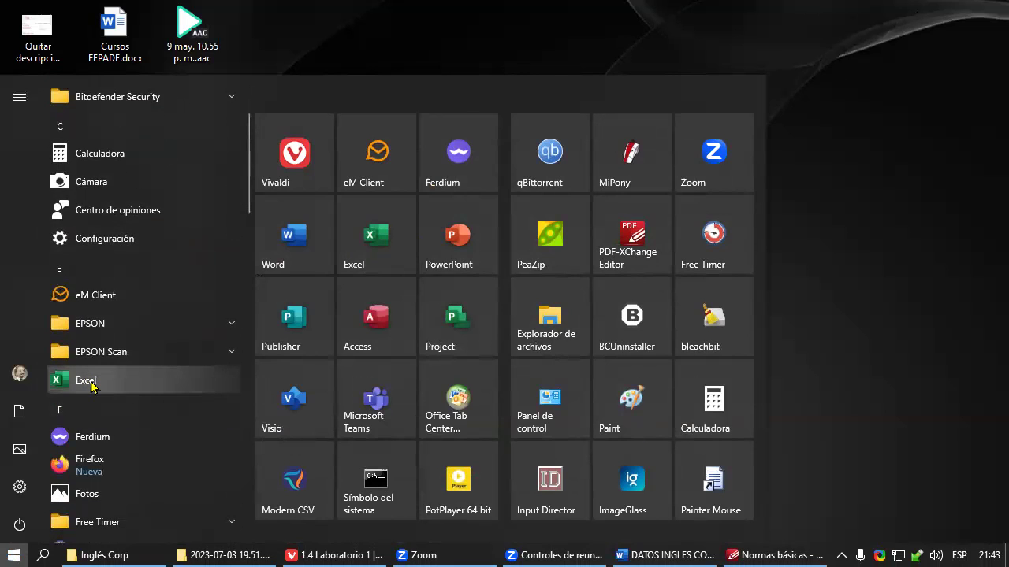
left_click(87, 381)
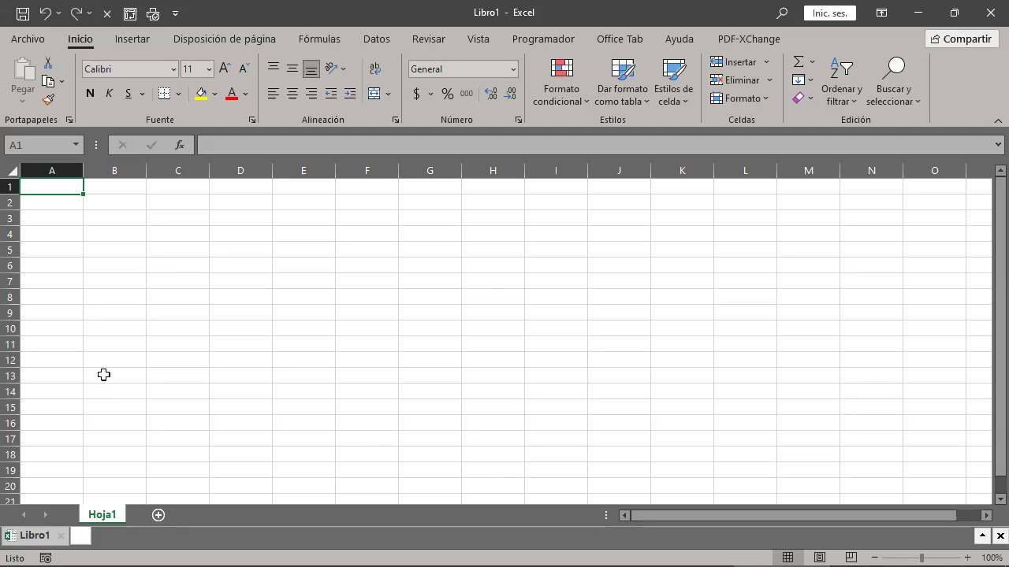
Step: Close Excel from its backstage start page and relaunch it from its pinned tile
left_click(40, 39)
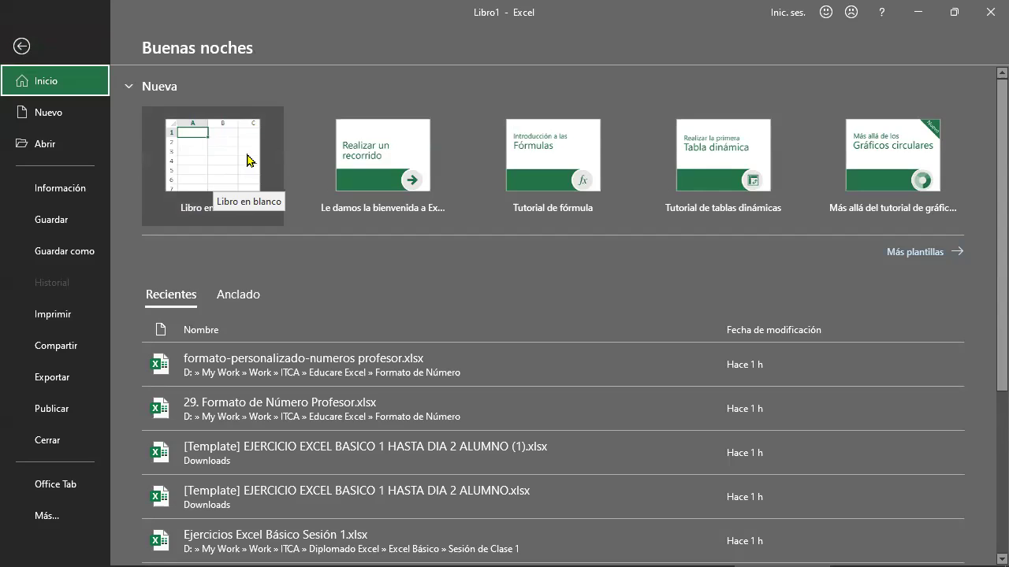
left_click(986, 19)
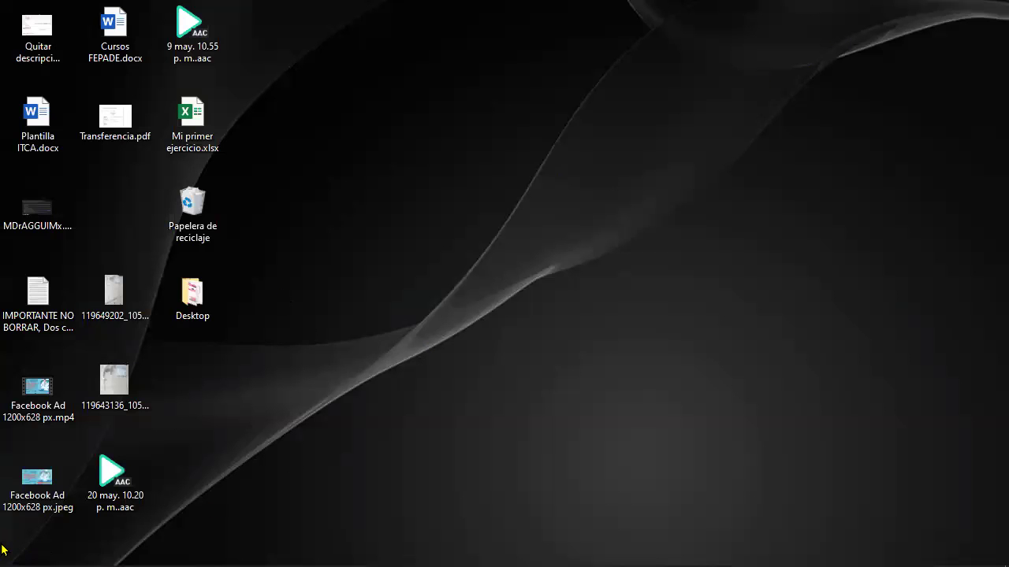
left_click(14, 554)
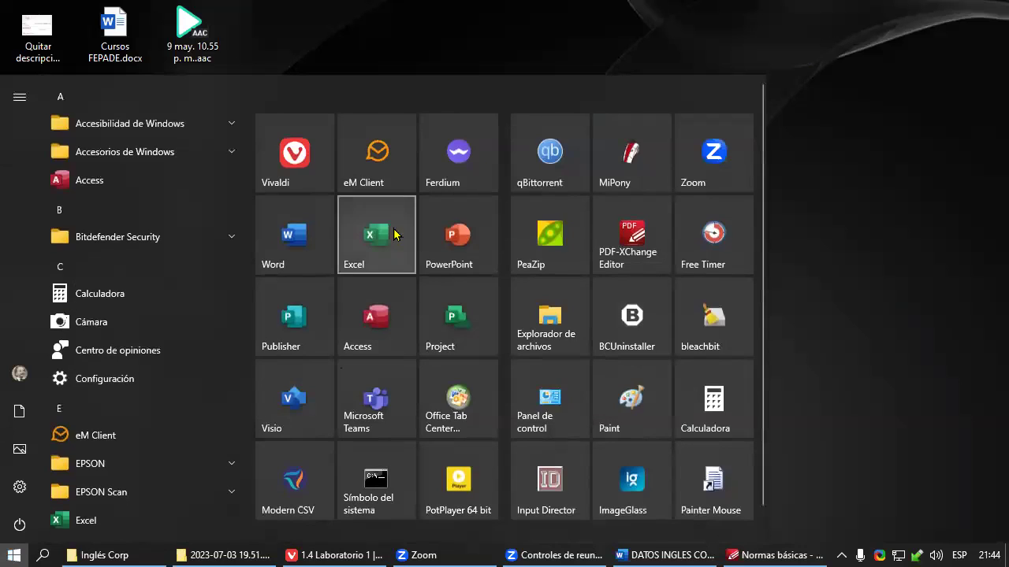
left_click(379, 240)
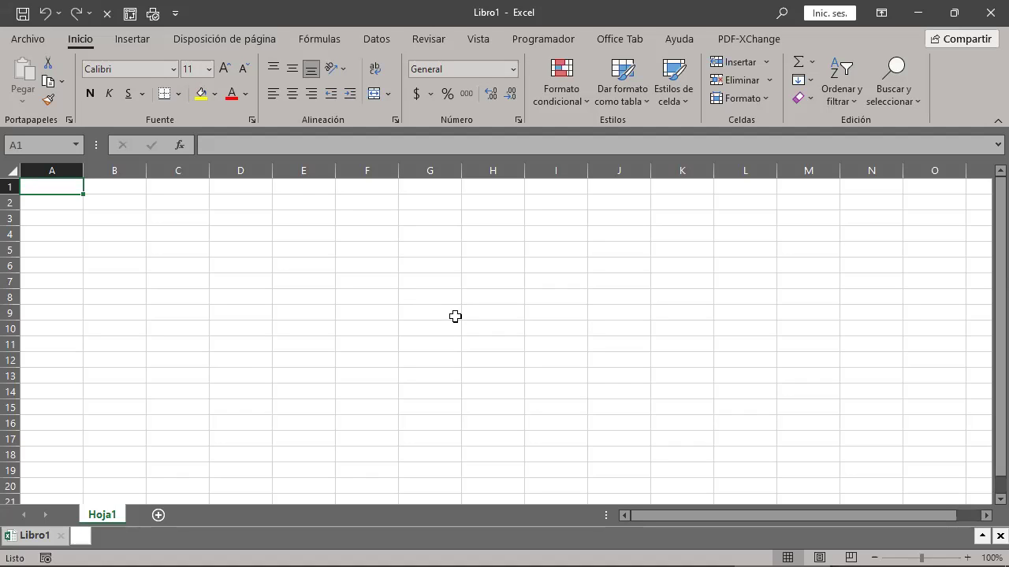
Step: Examine the general Excel options down to the startup options, including the setting for showing the start screen at launch
left_click(28, 41)
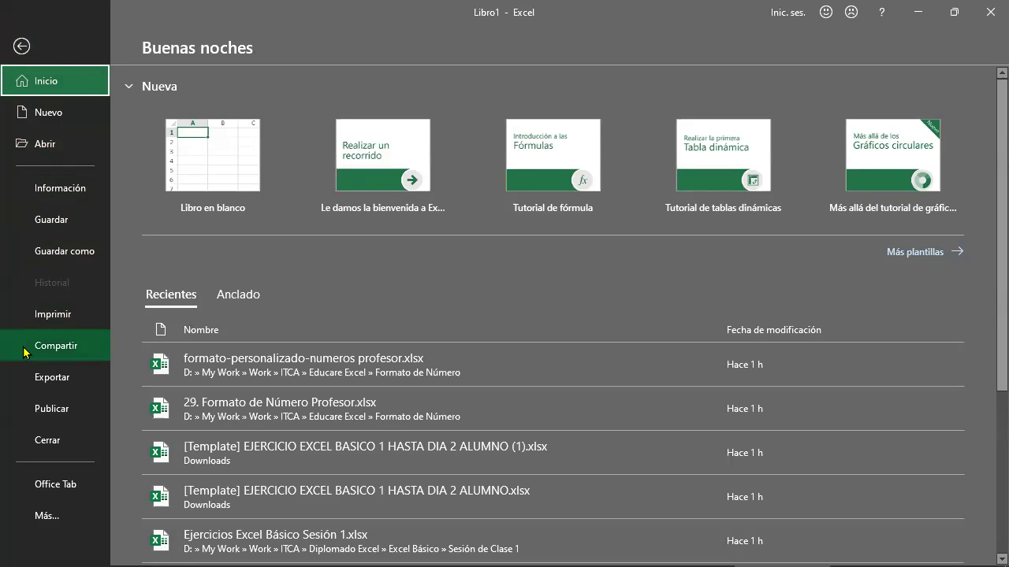
left_click(39, 520)
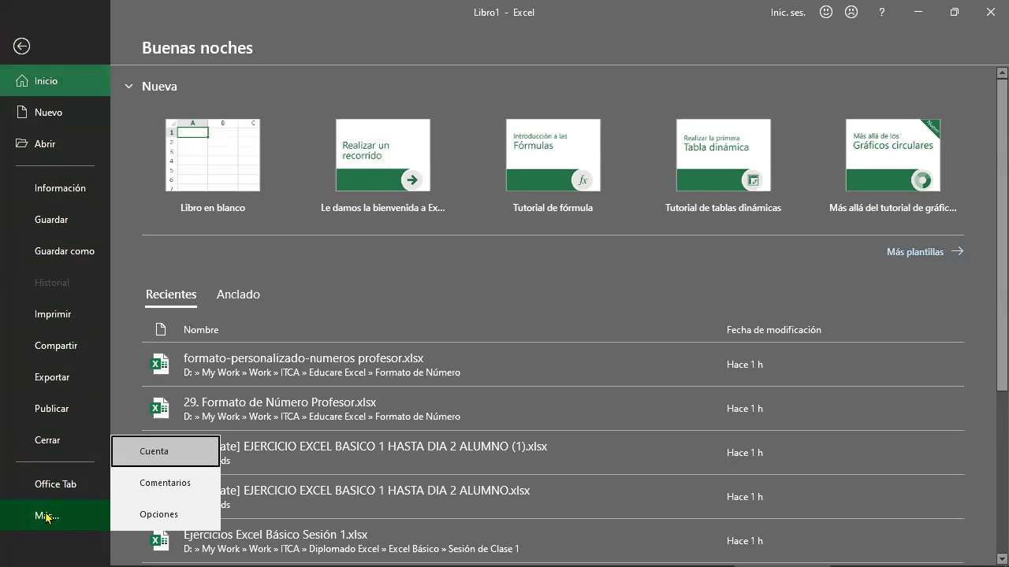
left_click(144, 519)
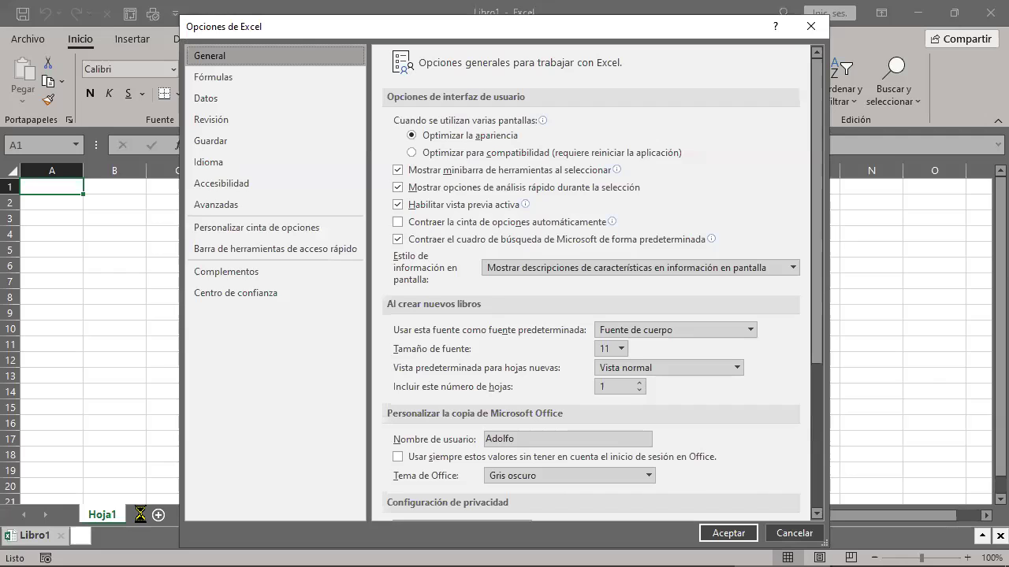
scroll(609, 331, "down", 3)
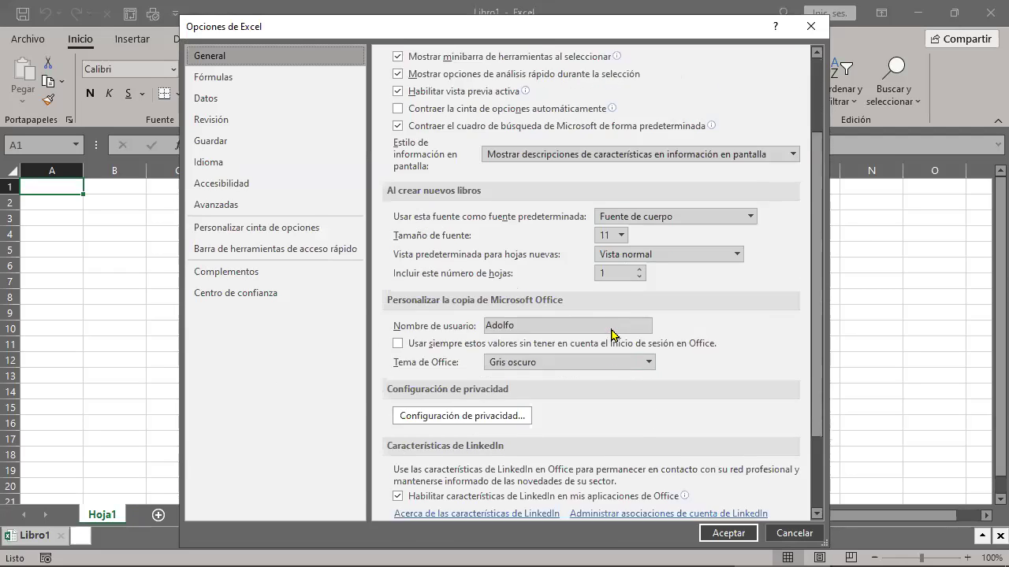
scroll(612, 334, "down", 3)
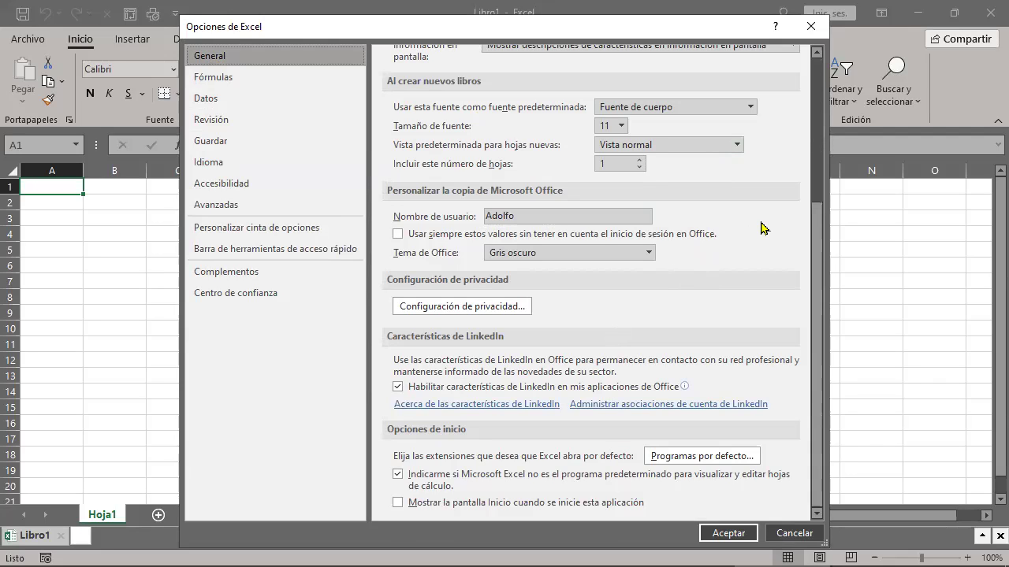
left_click(398, 475)
left_click_drag(560, 28, 573, 14)
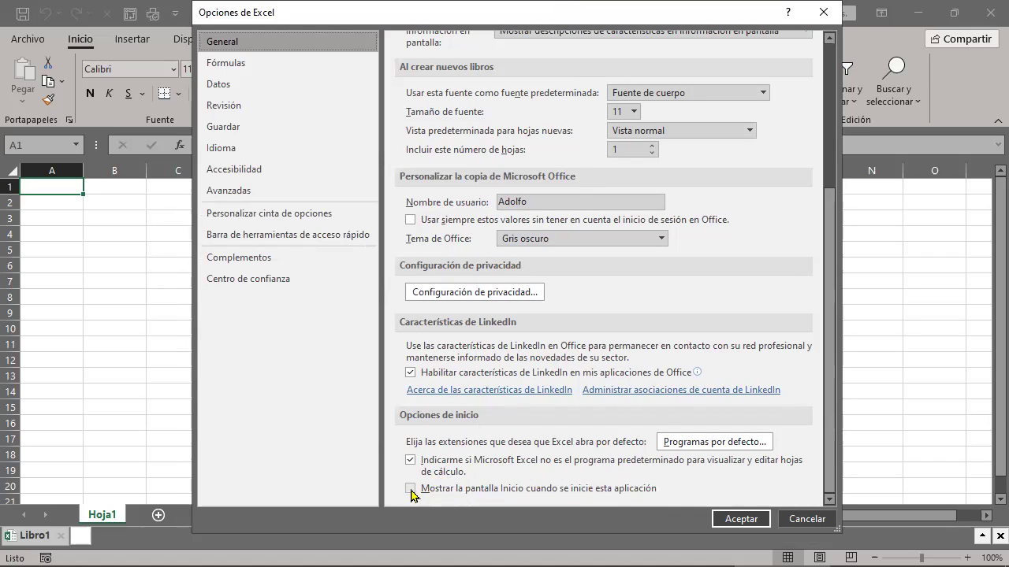
left_click(740, 510)
Step: Close Excel and launch it again with the blank workbook
left_click(986, 21)
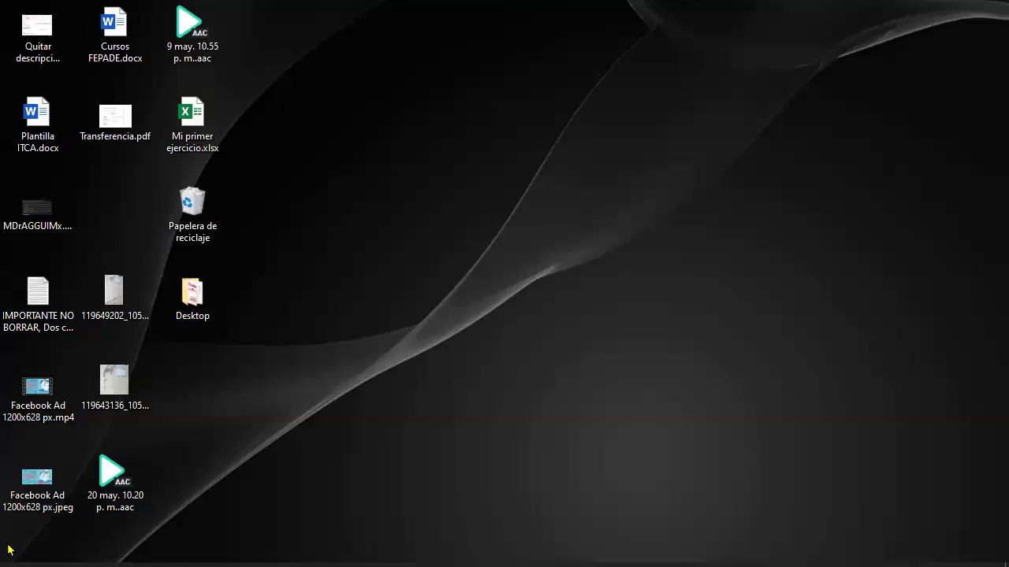
left_click(13, 555)
left_click(361, 236)
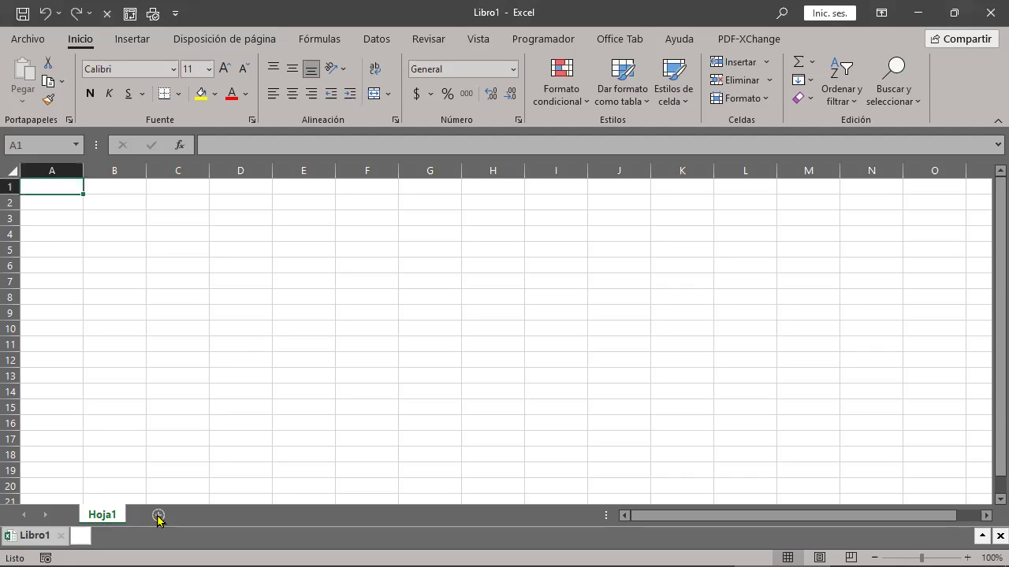
Step: Add four new worksheets, Hoja2 to Hoja5, after Hoja1
left_click(158, 516)
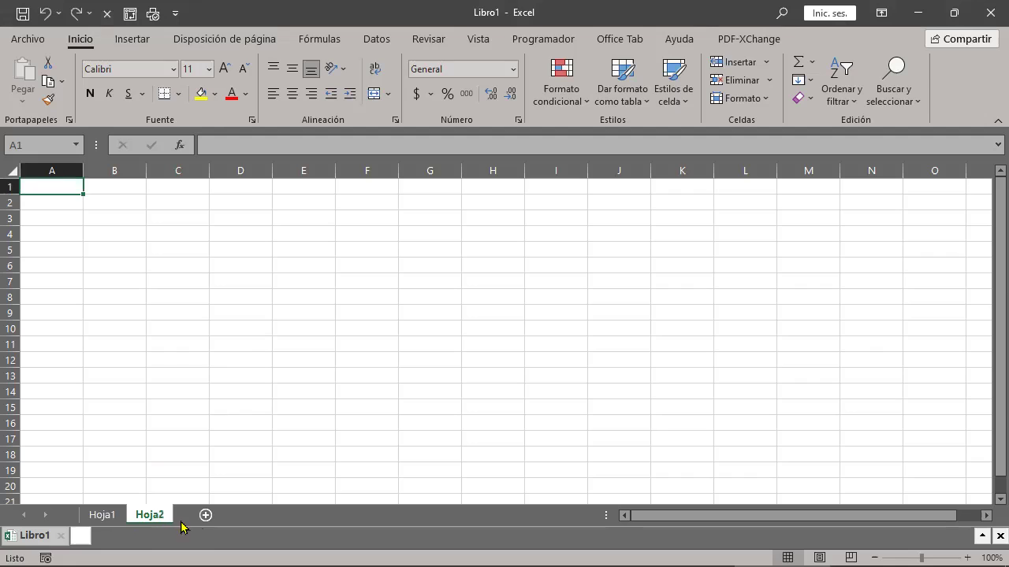
left_click(206, 516)
left_click(253, 516)
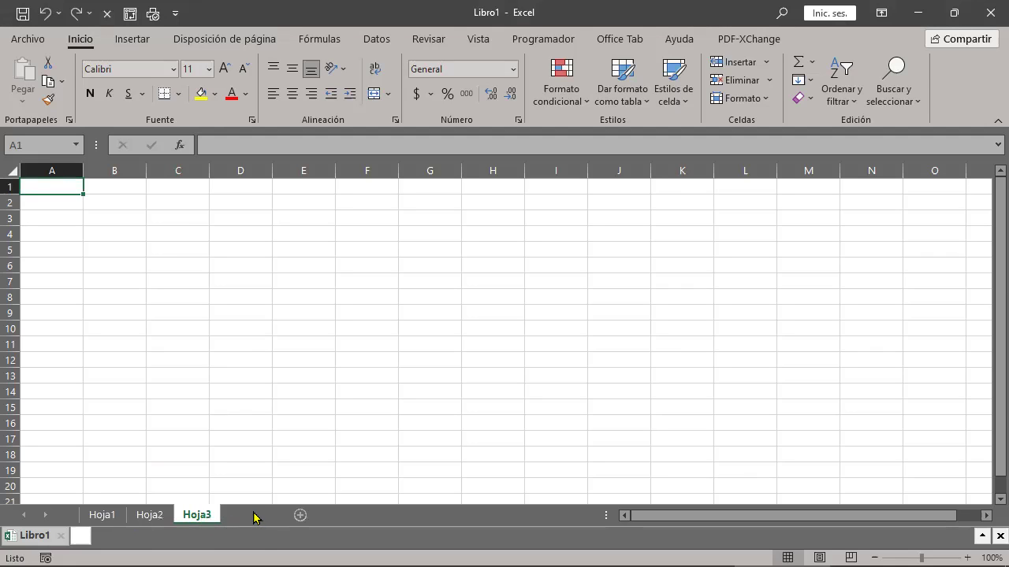
left_click(254, 516)
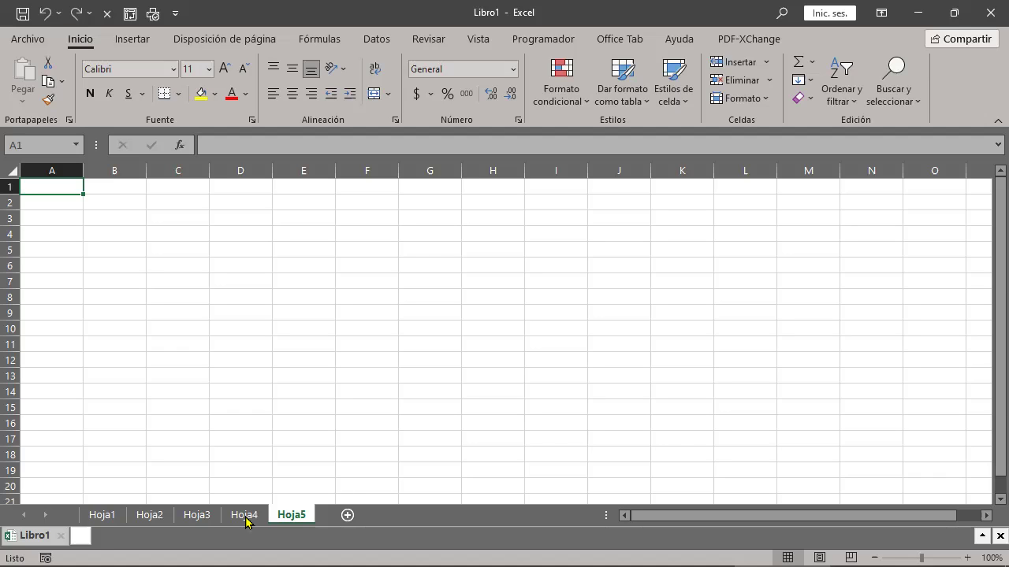
Step: Rename the worksheet Hoja1 as Cuentas
left_click(111, 517)
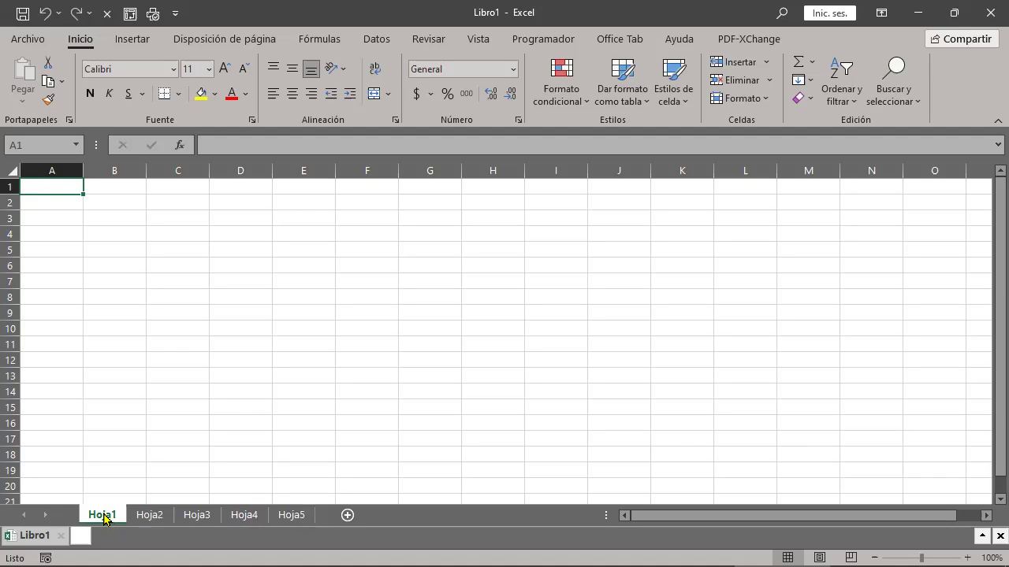
double_click(109, 515)
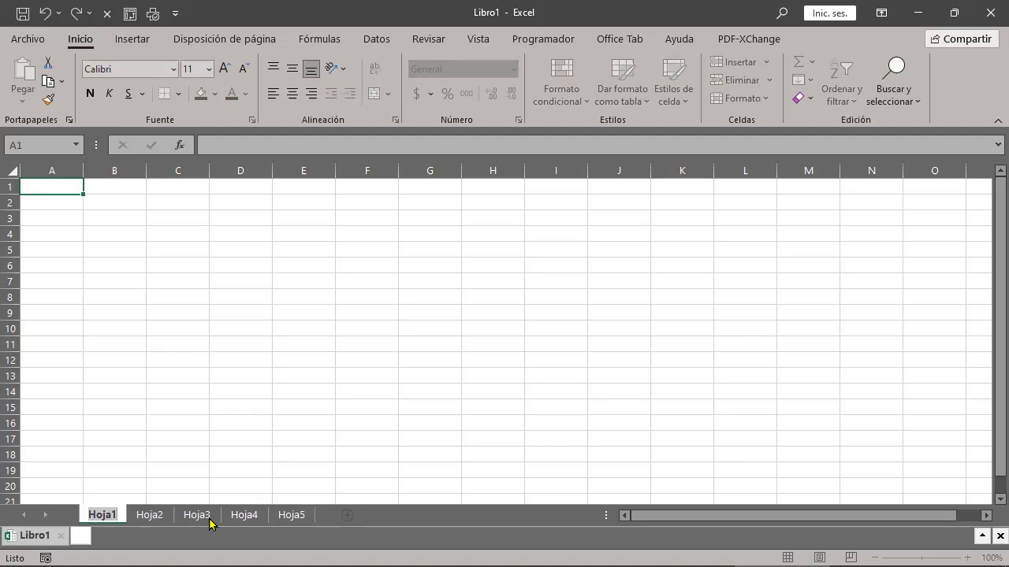
type("Cuentas")
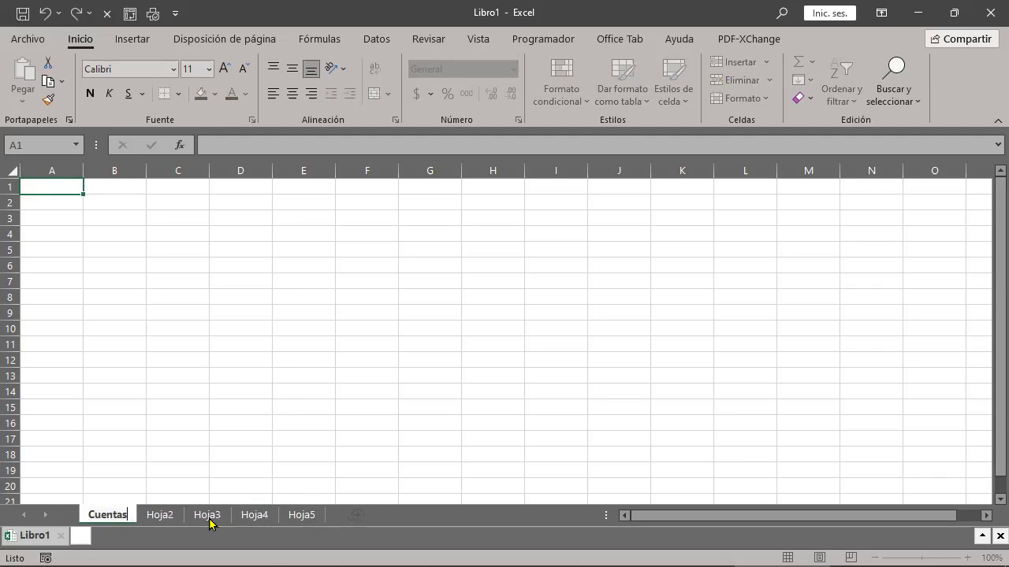
key("Return")
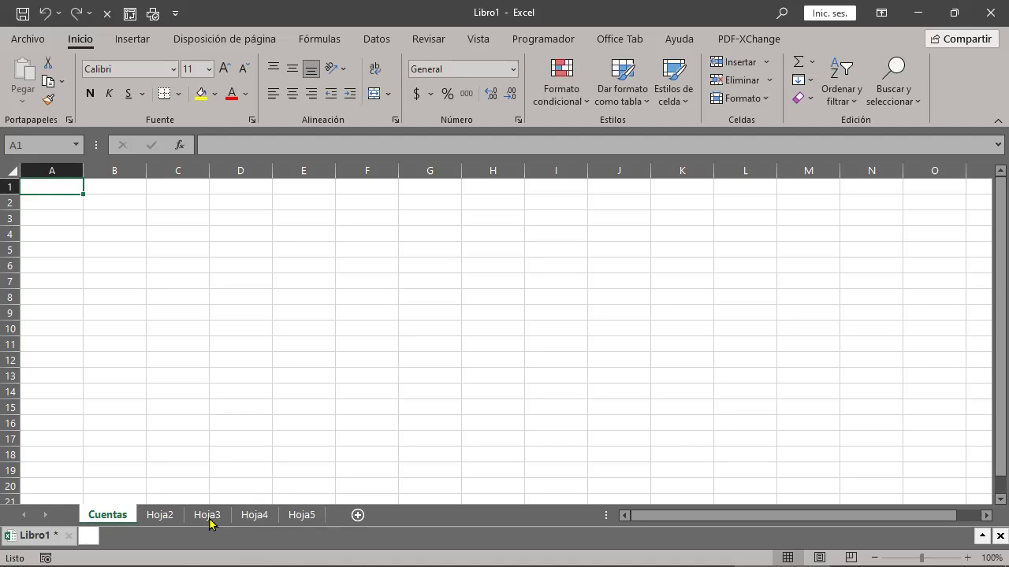
Step: Rename the worksheet Hoja2 as Pagos
double_click(153, 515)
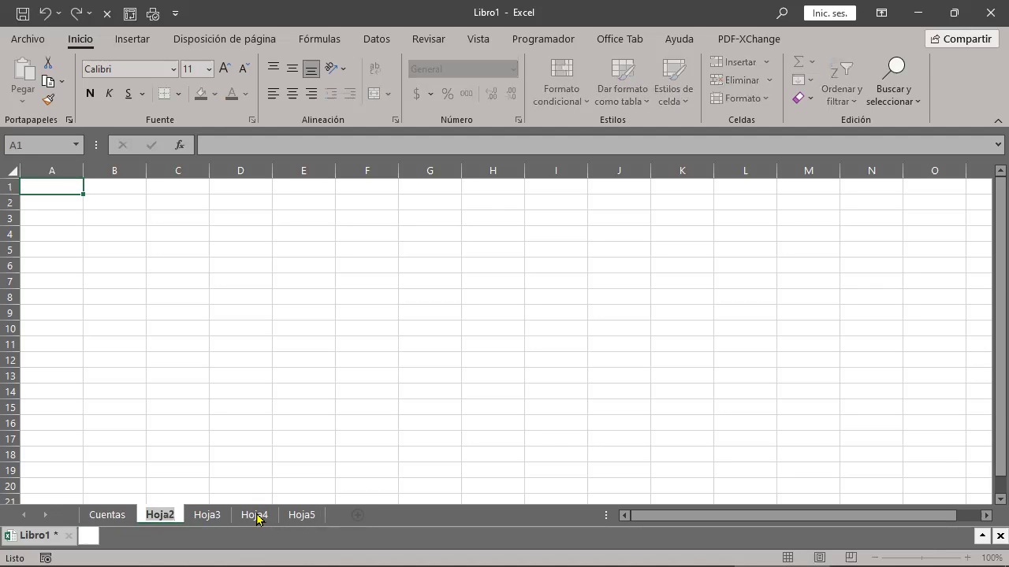
type("Pagos")
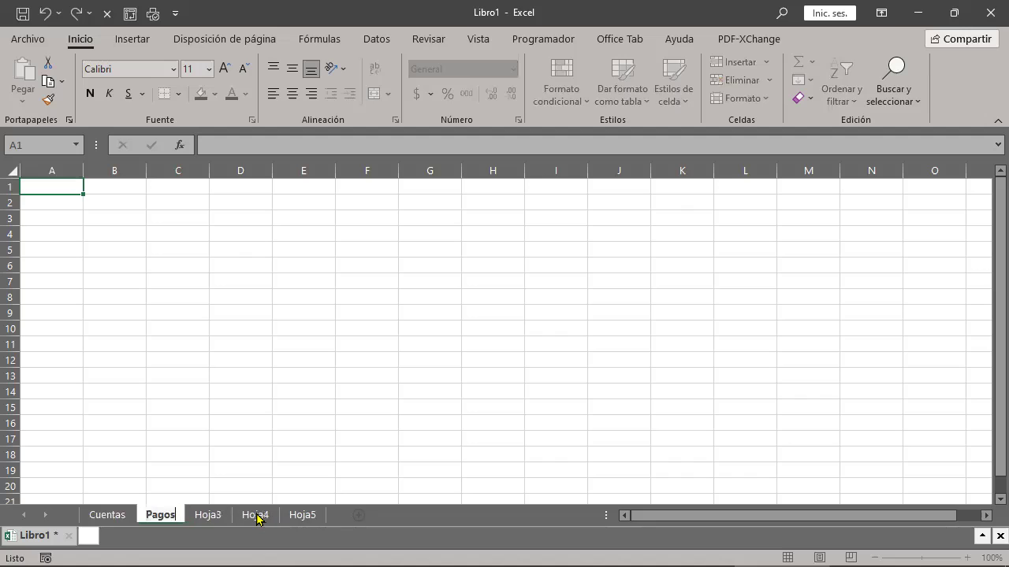
key("Return")
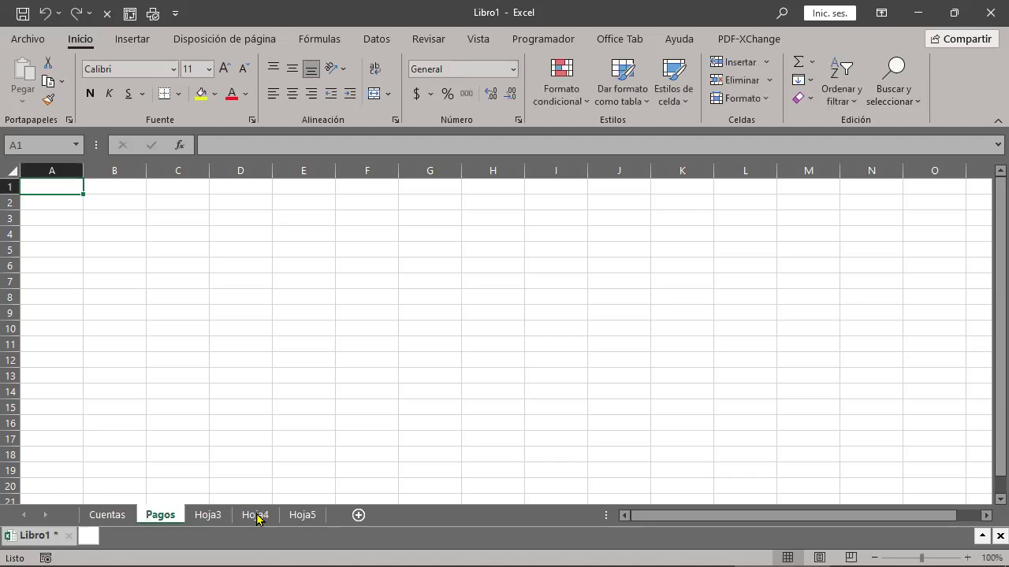
Step: Rename the worksheet Hoja3 as Ventas
double_click(230, 523)
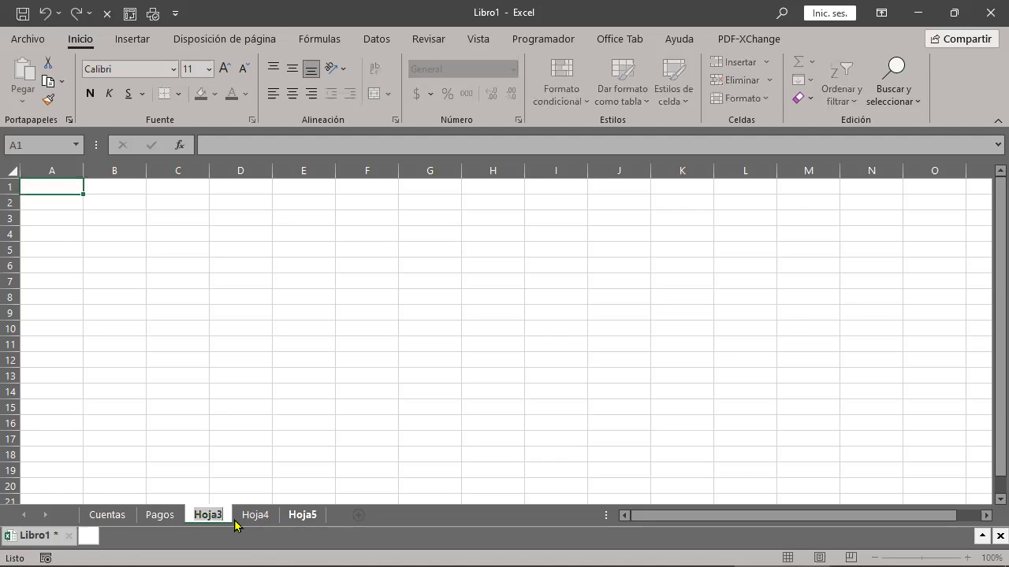
key("BackSpace")
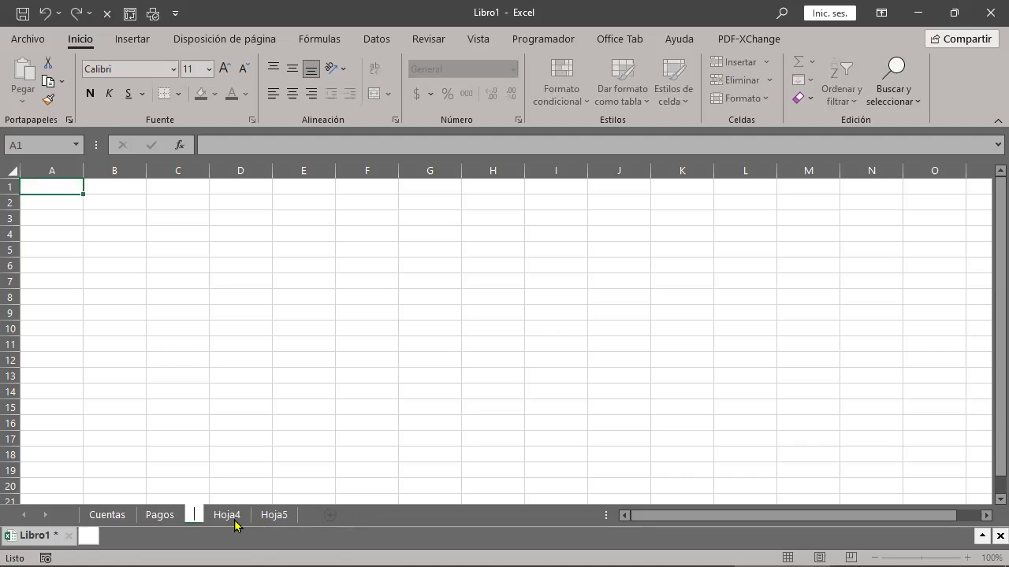
type("Ventas")
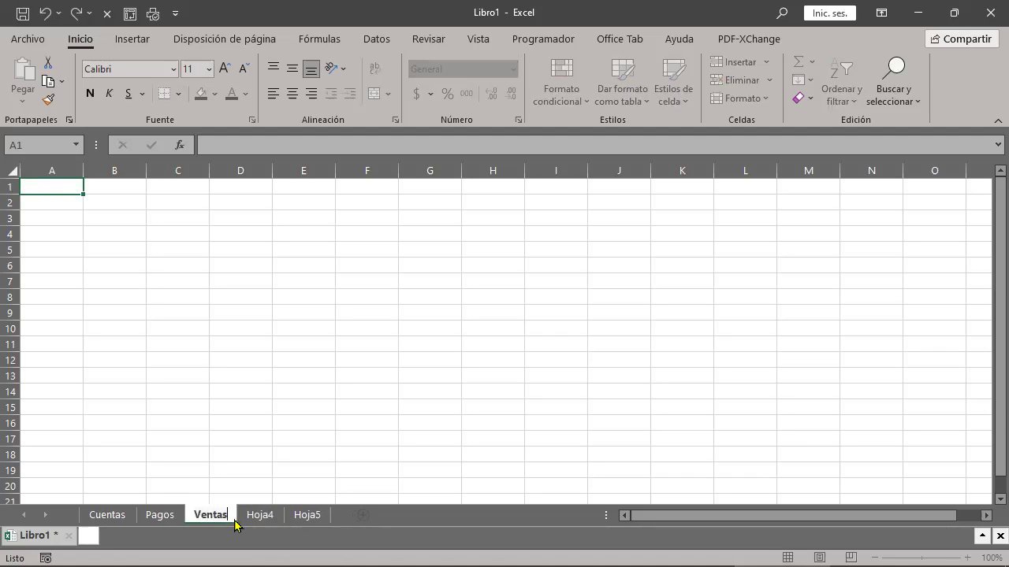
key("Return")
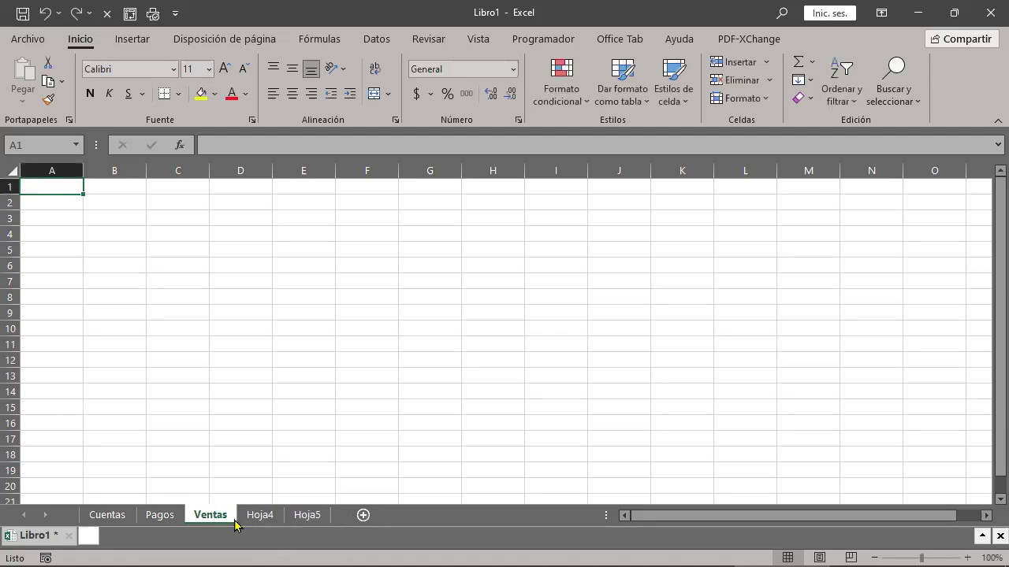
Step: Rename the worksheet Hoja4 as Cheques
double_click(236, 521)
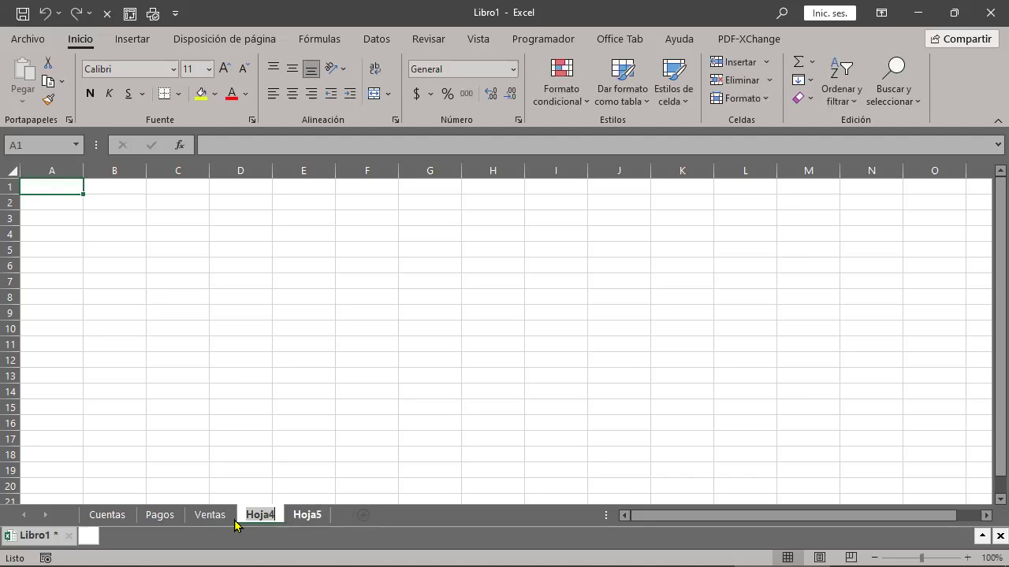
key("BackSpace")
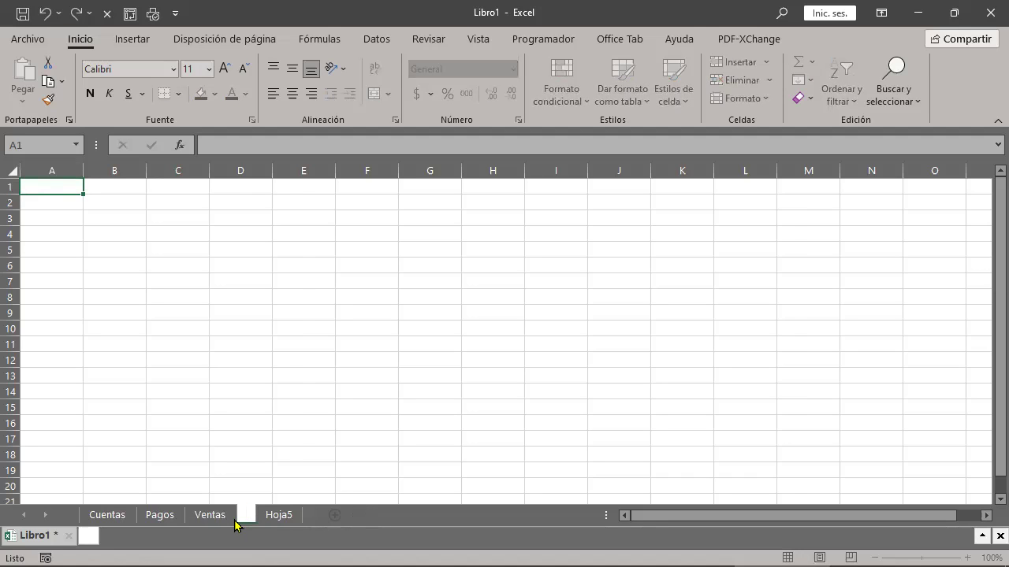
type("Cheq")
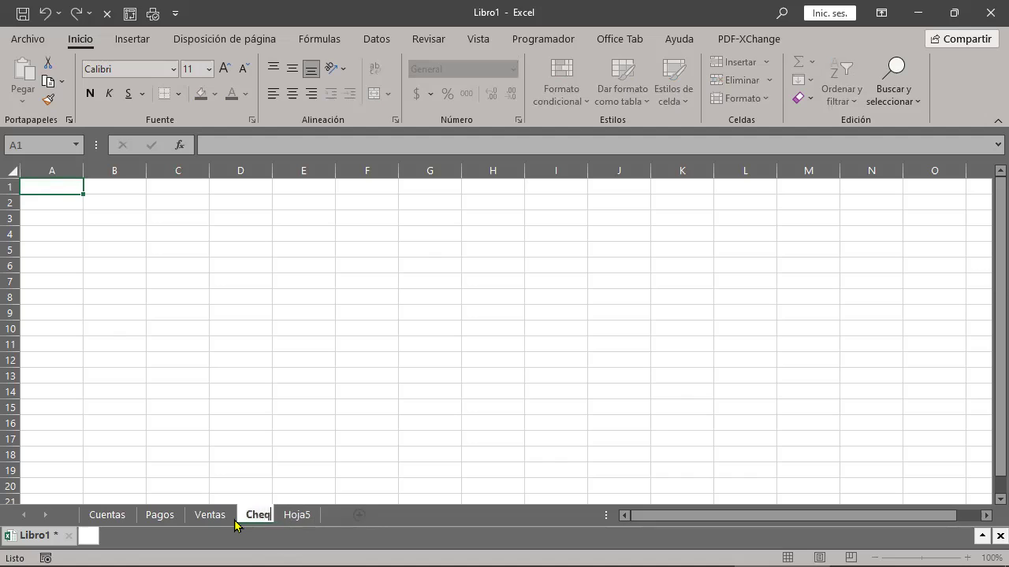
type("ues")
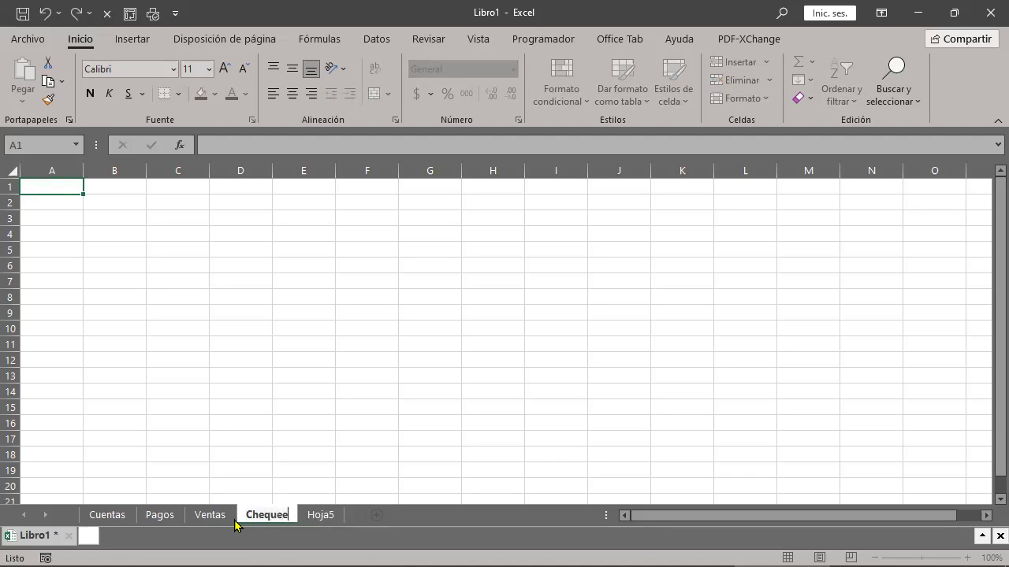
key("Return")
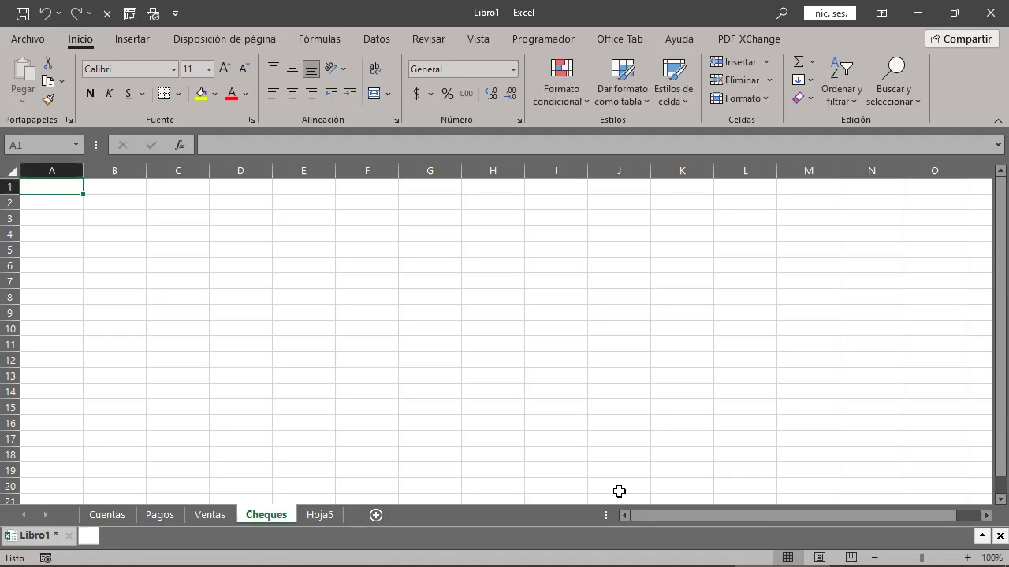
Step: Rename the worksheet Hoja5 as Facturas
key("ctrl+Page_Down")
key("alt+h")
key("o")
key("r")
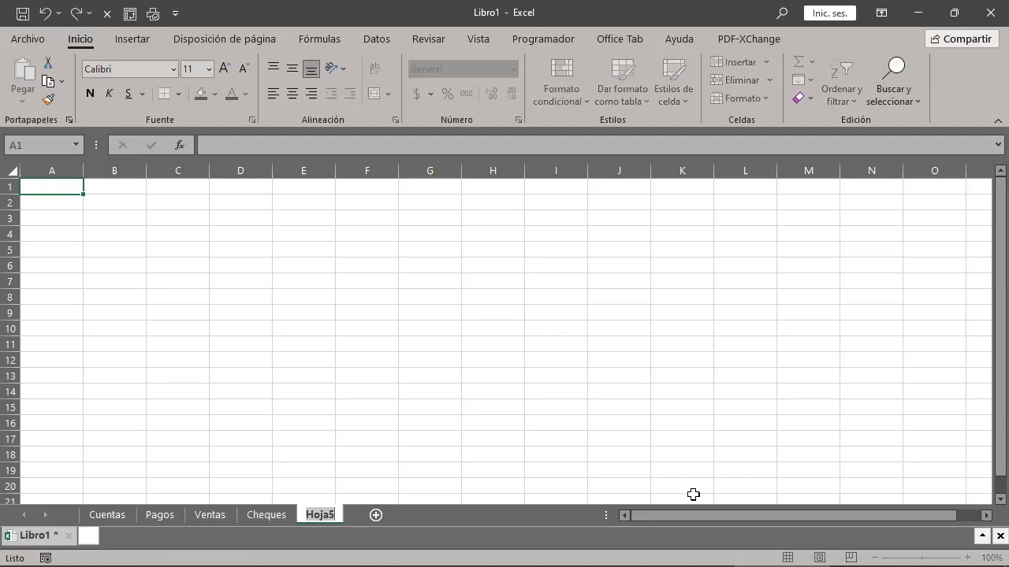
key("BackSpace")
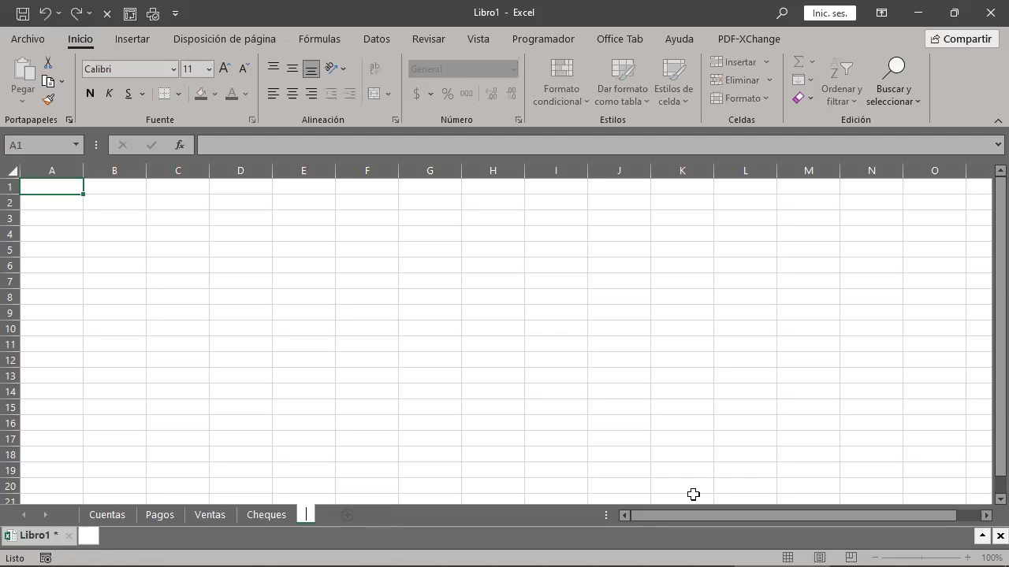
type("Factujras")
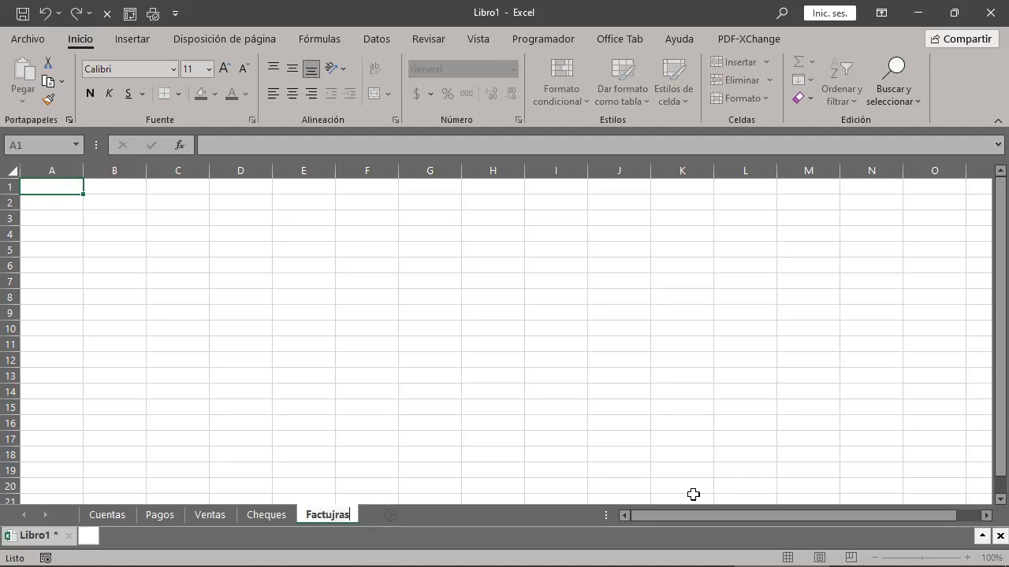
key("BackSpace")
key("BackSpace")
key("BackSpace")
type("ras")
key("Return")
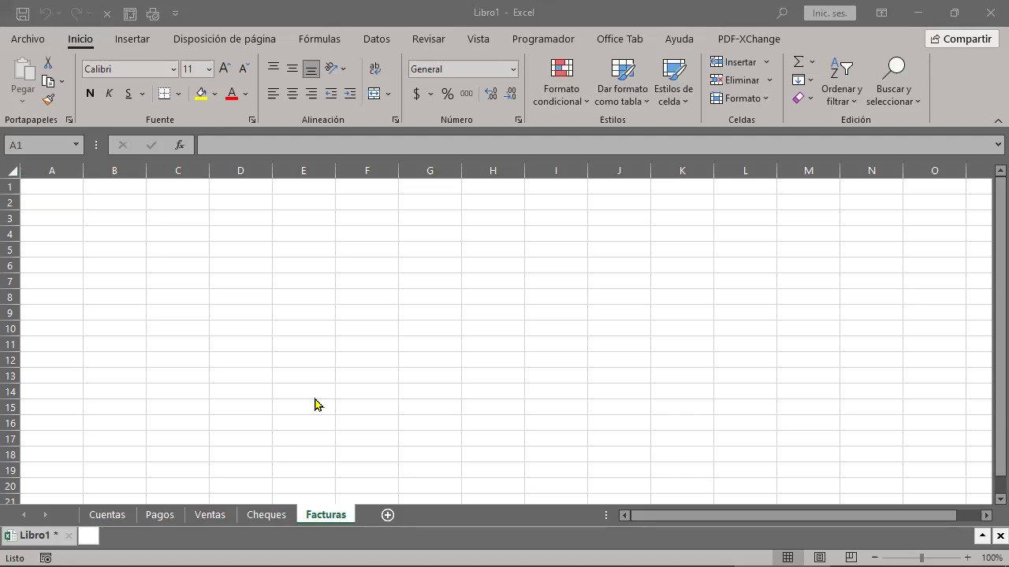
Step: Set the sheet tab color of Cuentas to standard red and check it with another sheet active
left_click(108, 517)
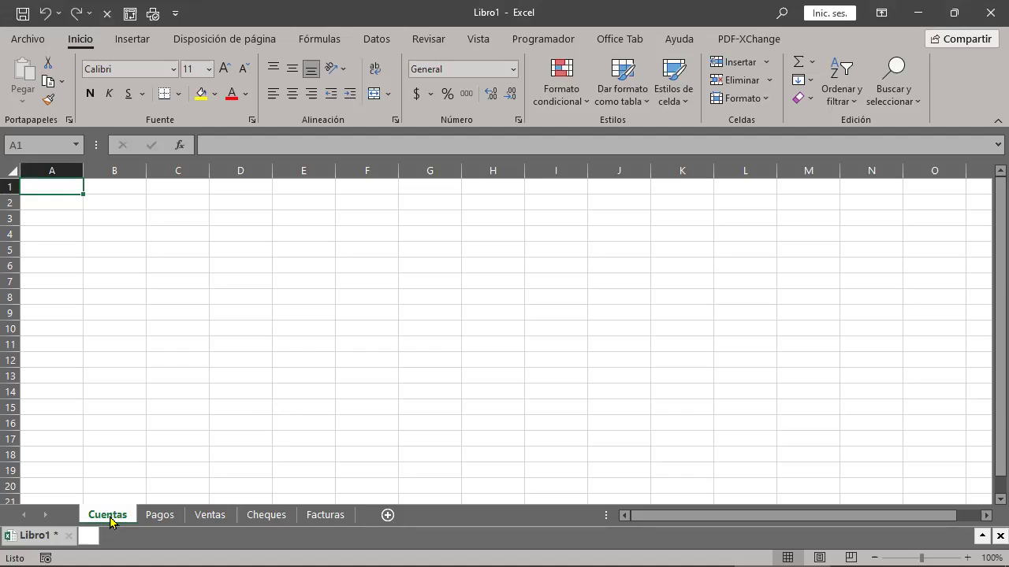
right_click(105, 520)
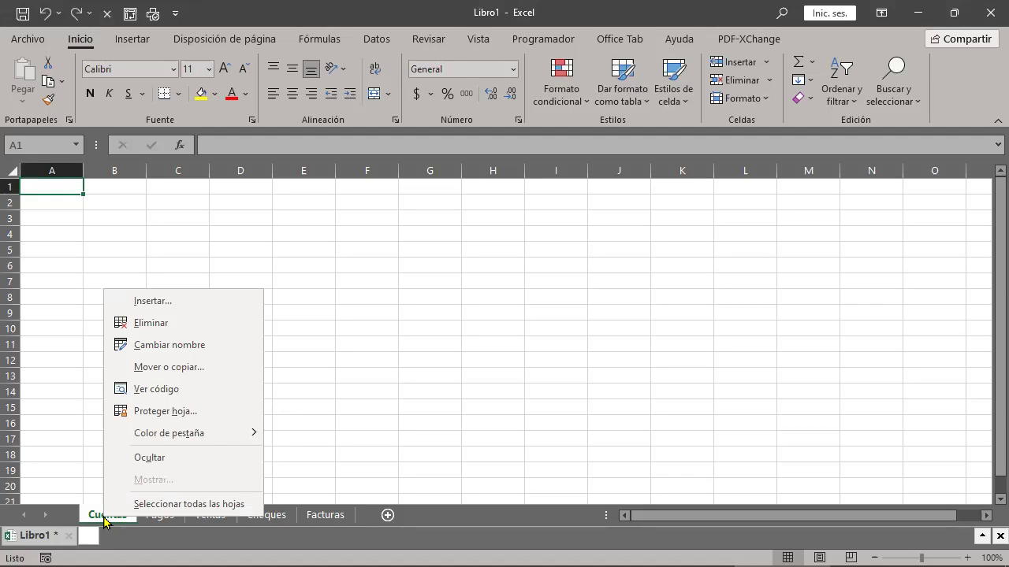
mouse_move(162, 432)
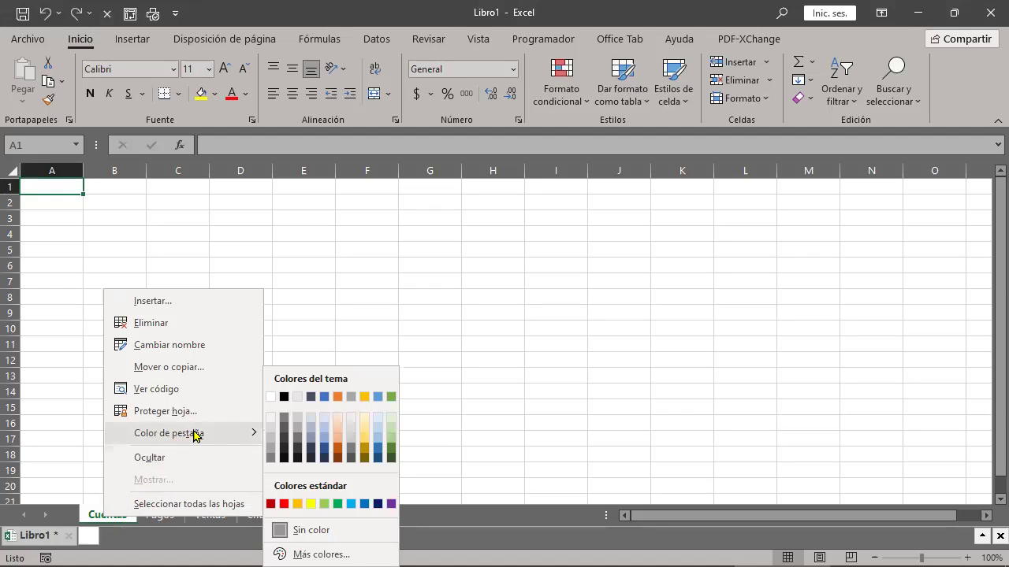
left_click(286, 507)
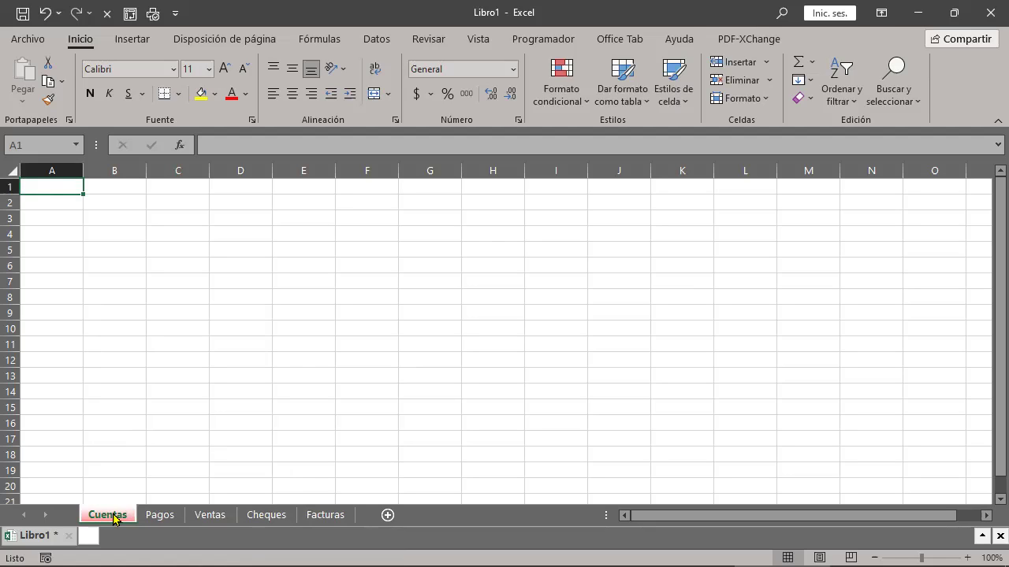
left_click(161, 517)
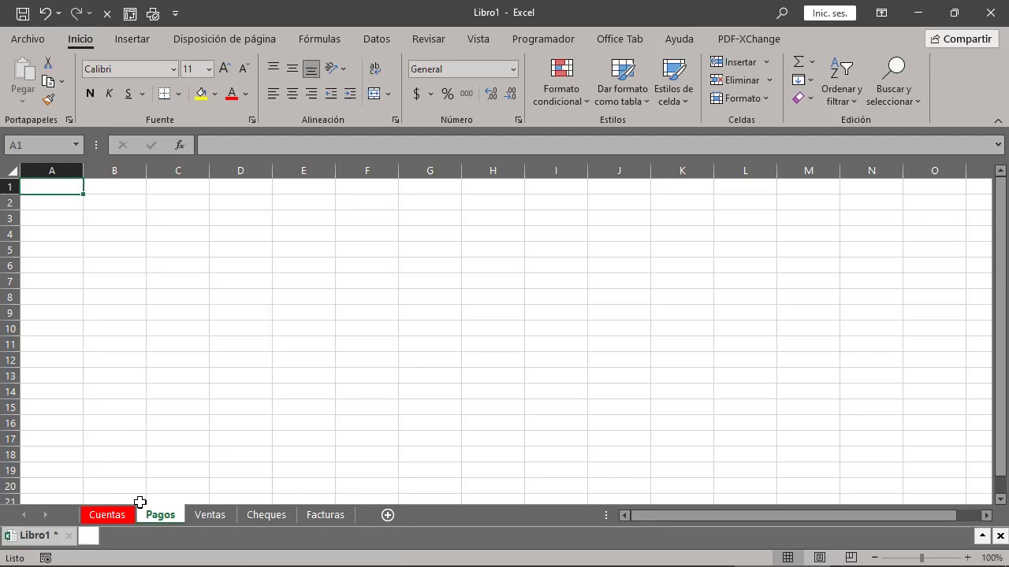
left_click(118, 521)
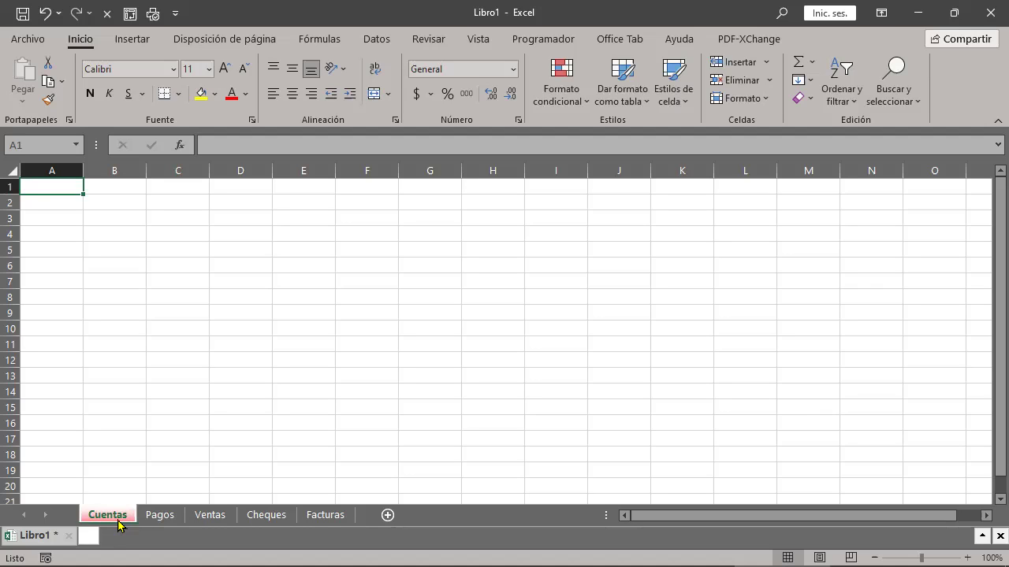
Step: Set the sheet tab color of Pagos to standard yellow
left_click(163, 518)
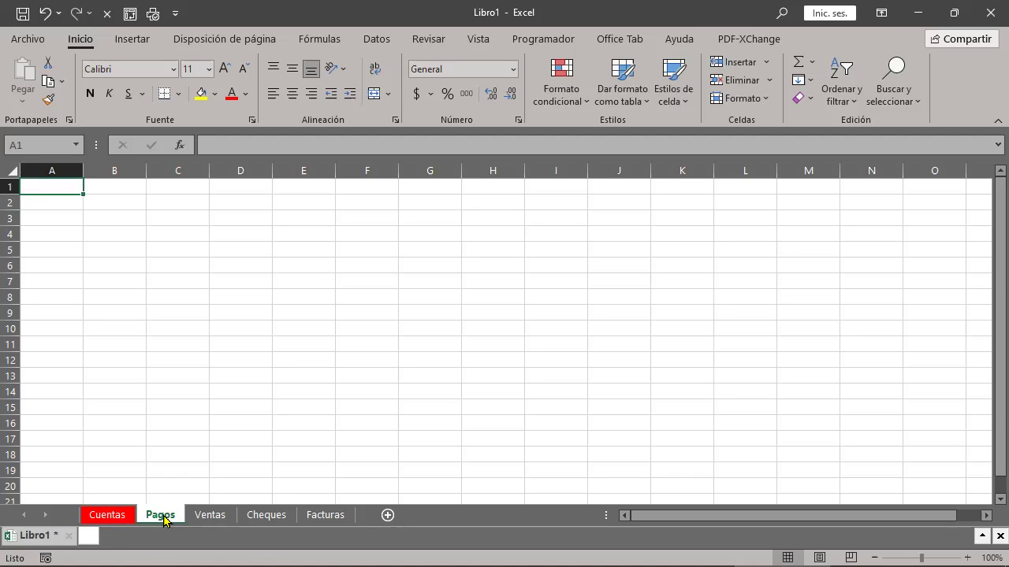
right_click(164, 518)
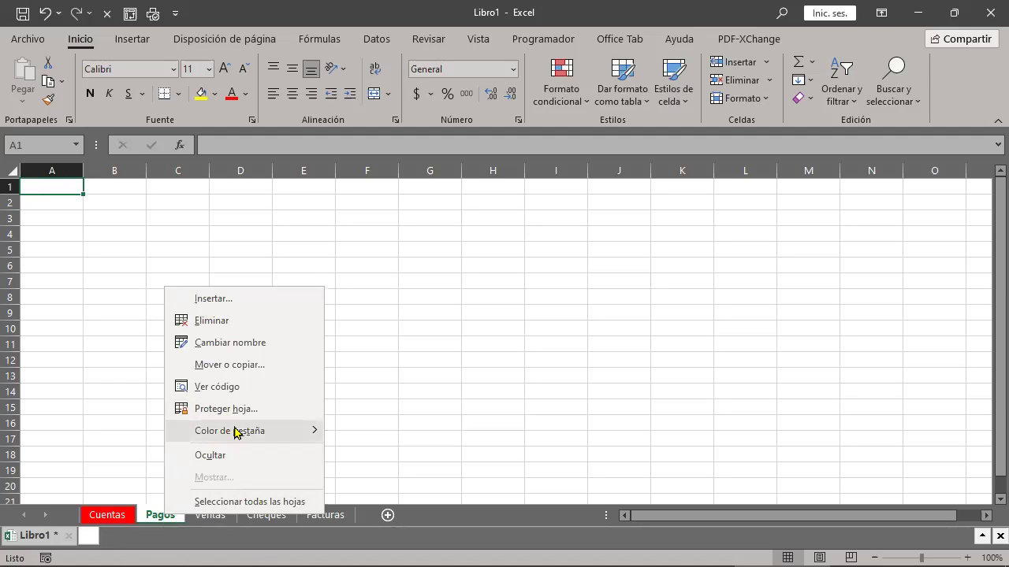
mouse_move(234, 431)
left_click(381, 502)
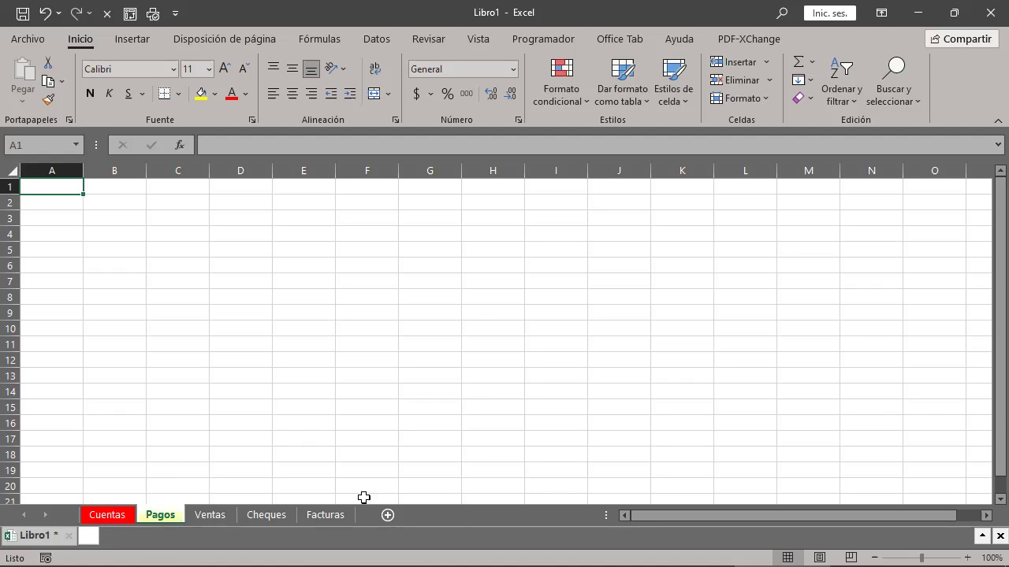
Step: Set the sheet tab color of Ventas to standard light green
left_click(209, 516)
right_click(210, 517)
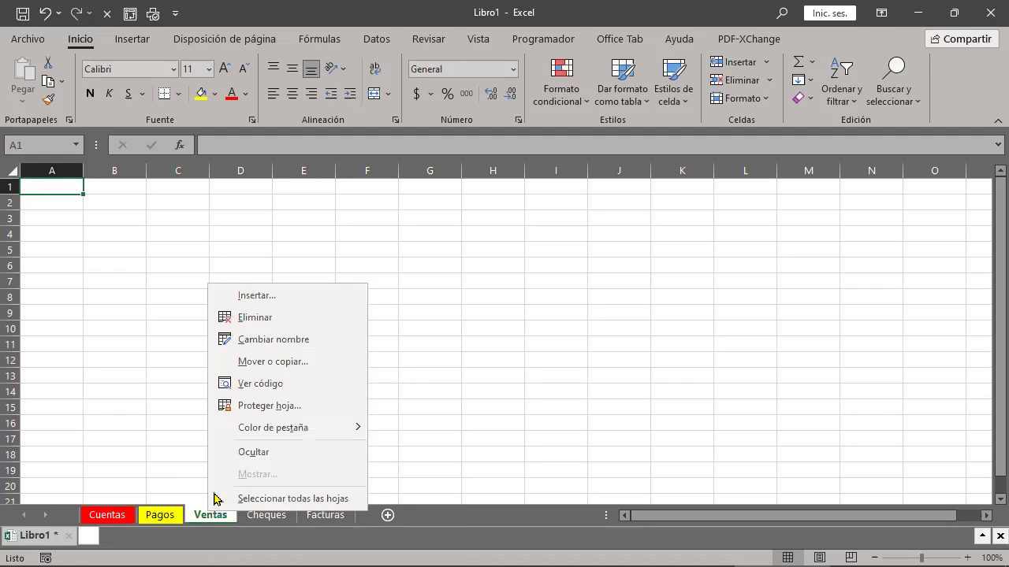
mouse_move(281, 434)
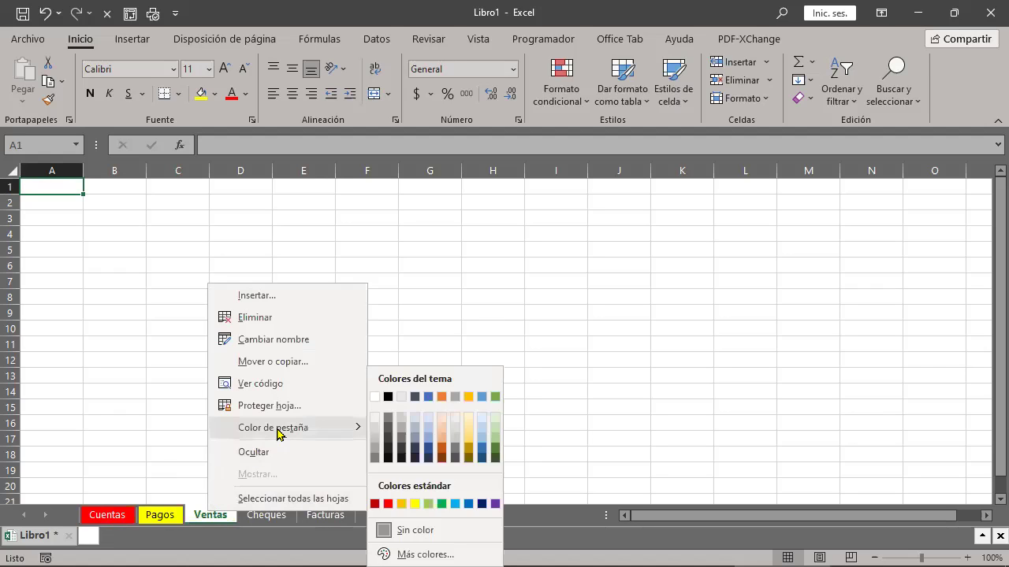
left_click(429, 505)
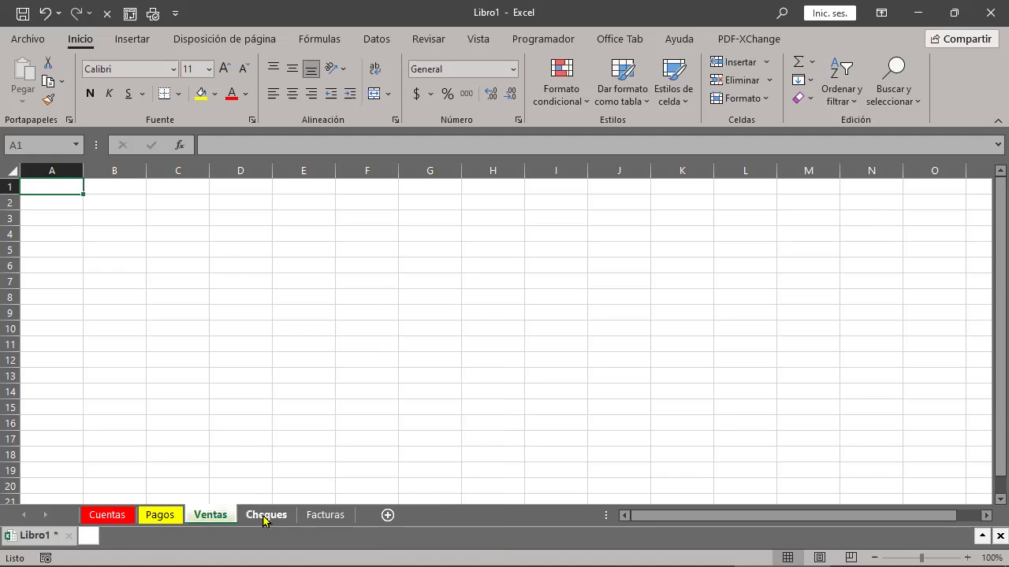
Step: Set the sheet tab color of Cheques to standard blue
left_click(266, 516)
right_click(266, 516)
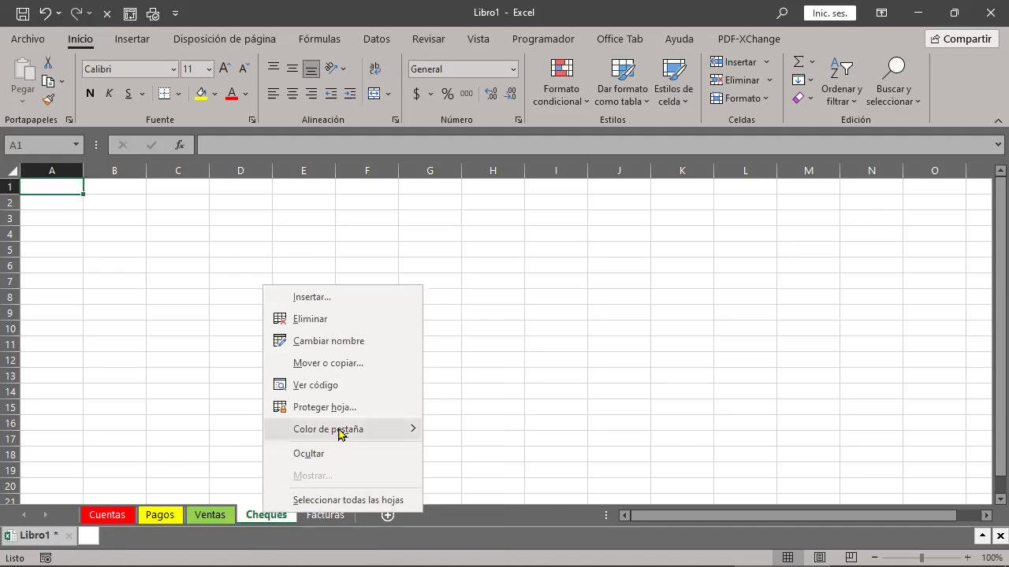
mouse_move(338, 430)
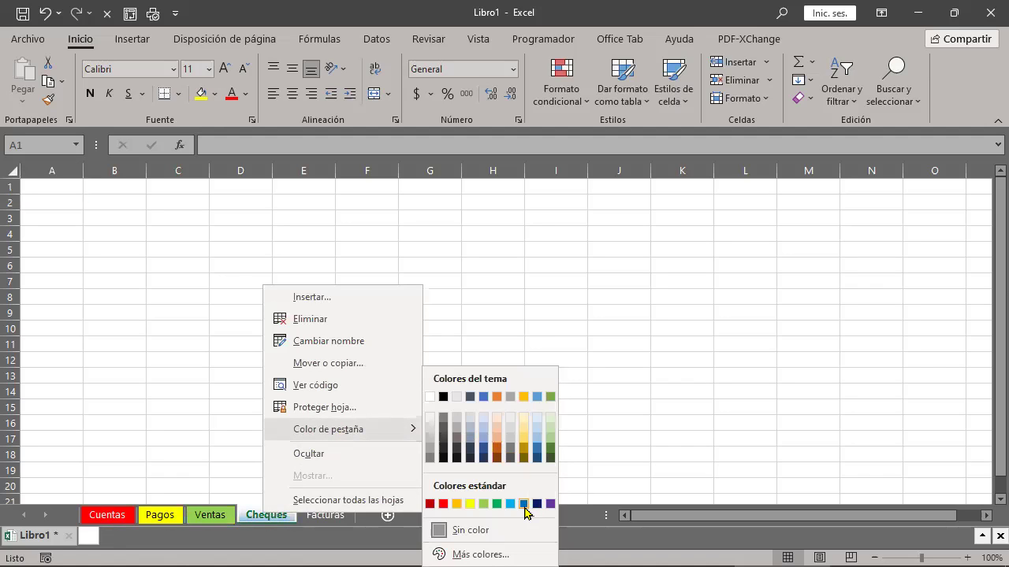
left_click(524, 506)
Step: Set the sheet tab color of Facturas to a darker shade of the light grey theme color
left_click(320, 515)
right_click(320, 514)
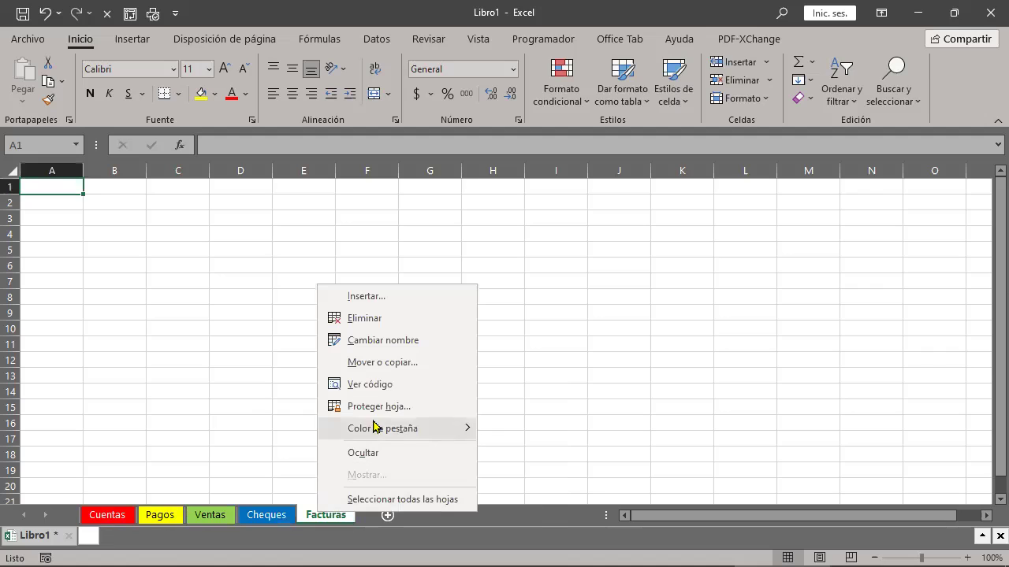
mouse_move(396, 437)
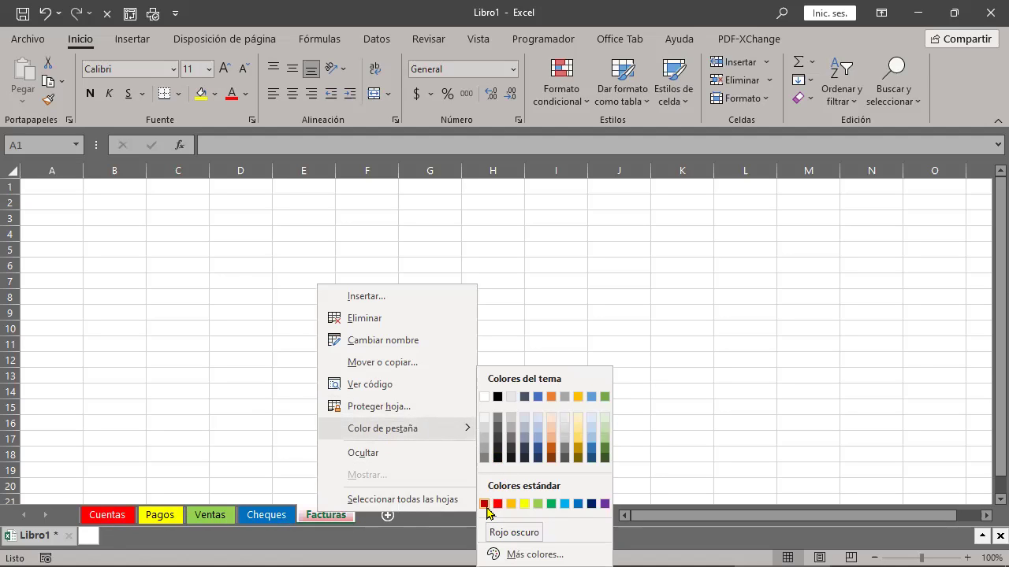
left_click(509, 440)
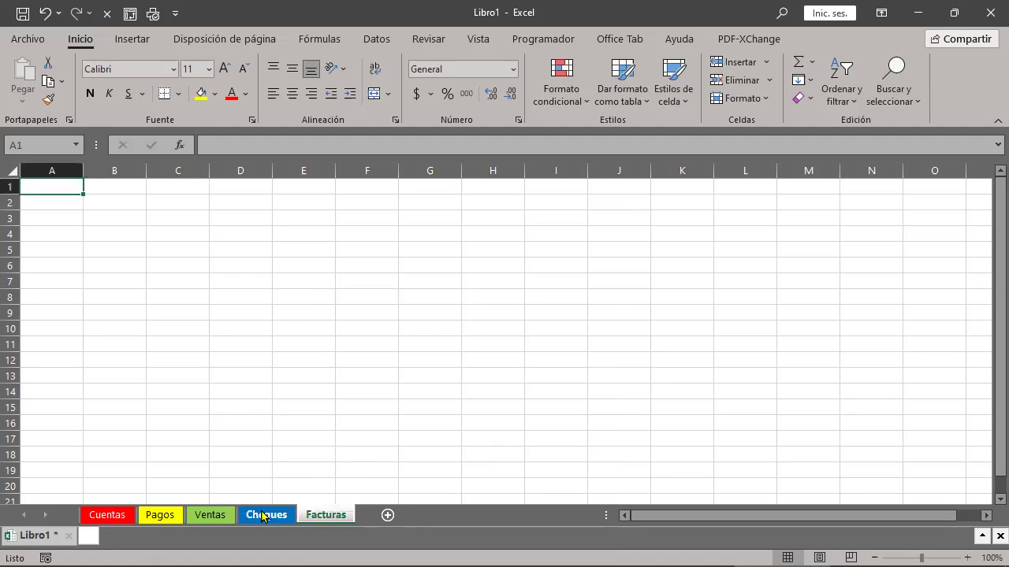
Step: Switch between the Ventas, Pagos and Cuentas worksheets to examine their tab colors
left_click(209, 516)
left_click(158, 518)
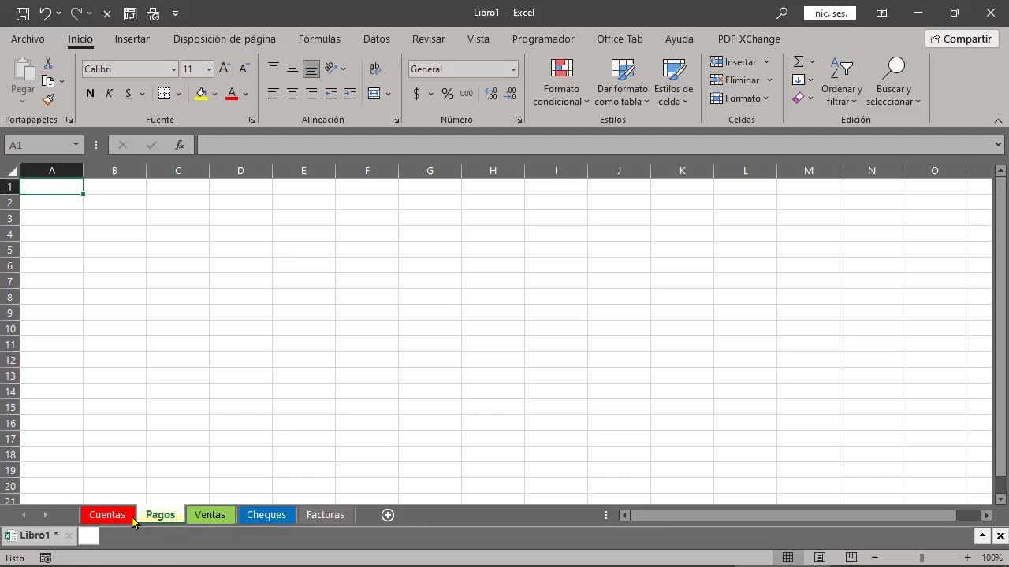
left_click(131, 516)
left_click(165, 514, "ctrl")
left_click(165, 514)
left_click(210, 512)
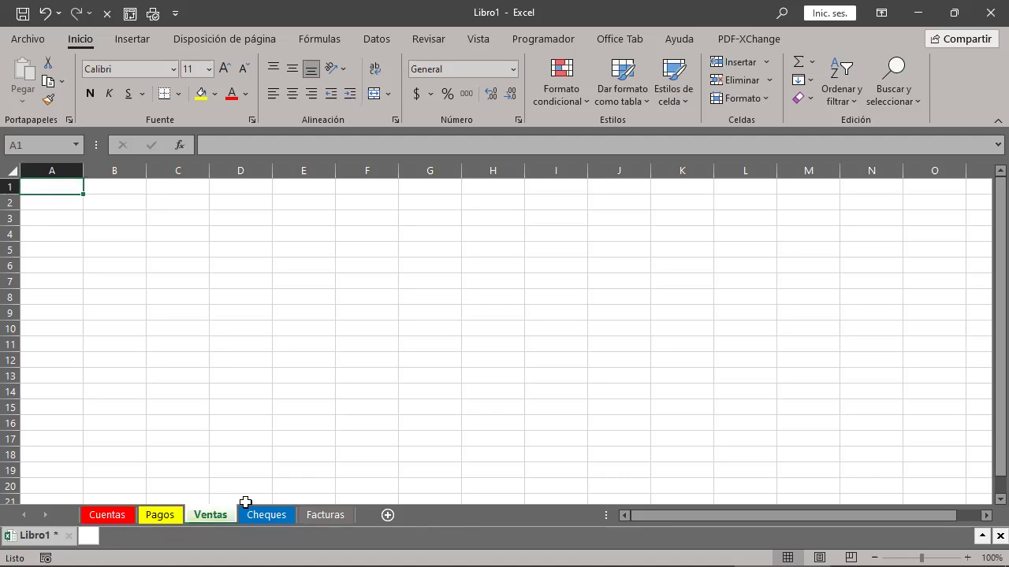
Step: Reorder the worksheets by moving Cheques before Cuentas and placing Ventas directly after Cheques
left_click(265, 512)
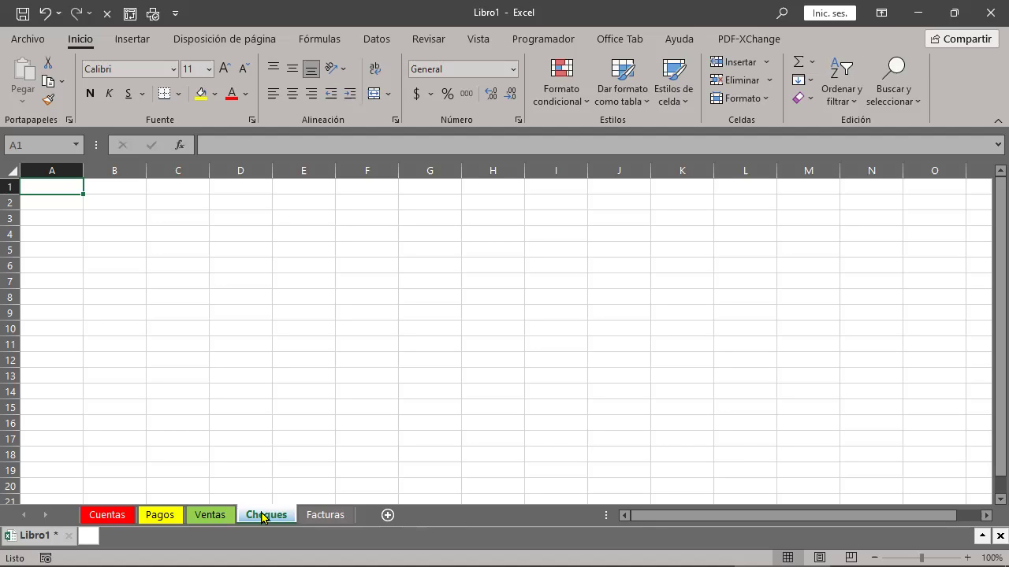
left_click_drag(261, 516, 249, 513)
left_click_drag(249, 512, 255, 512)
left_click_drag(255, 512, 77, 509)
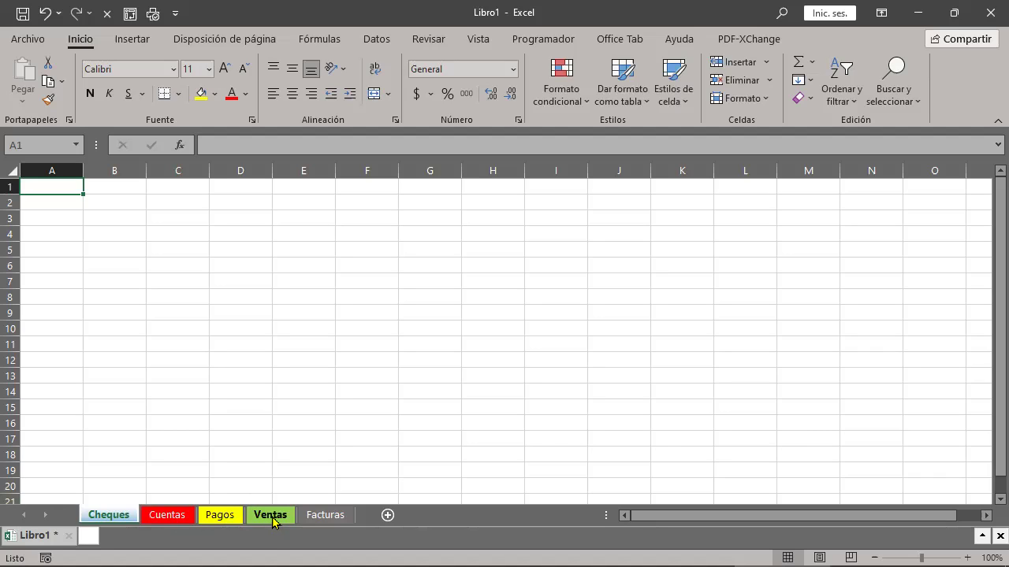
left_click_drag(272, 522, 182, 510)
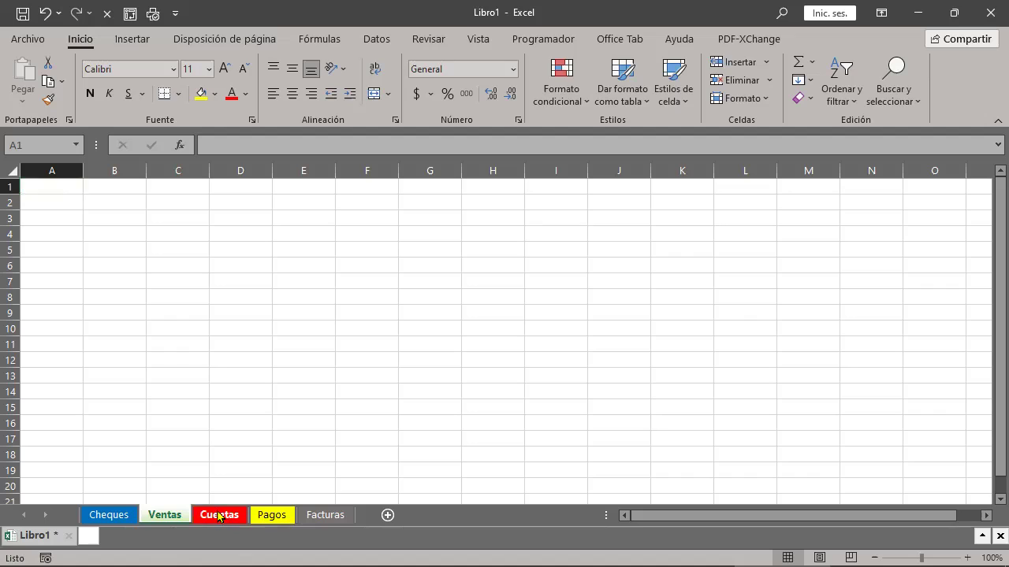
Step: Delete the Cuentas worksheet from the workbook
left_click(227, 517)
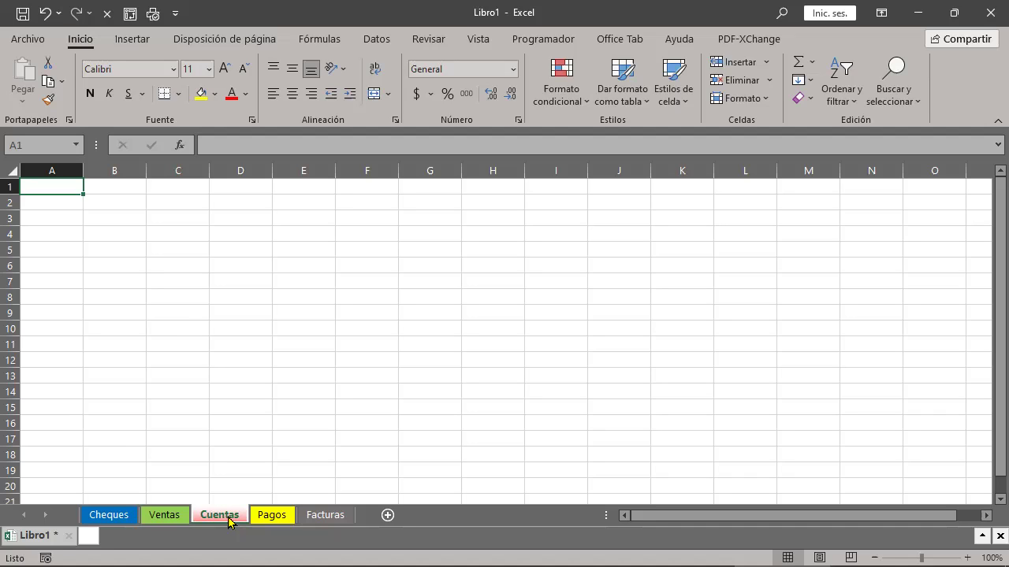
right_click(230, 522)
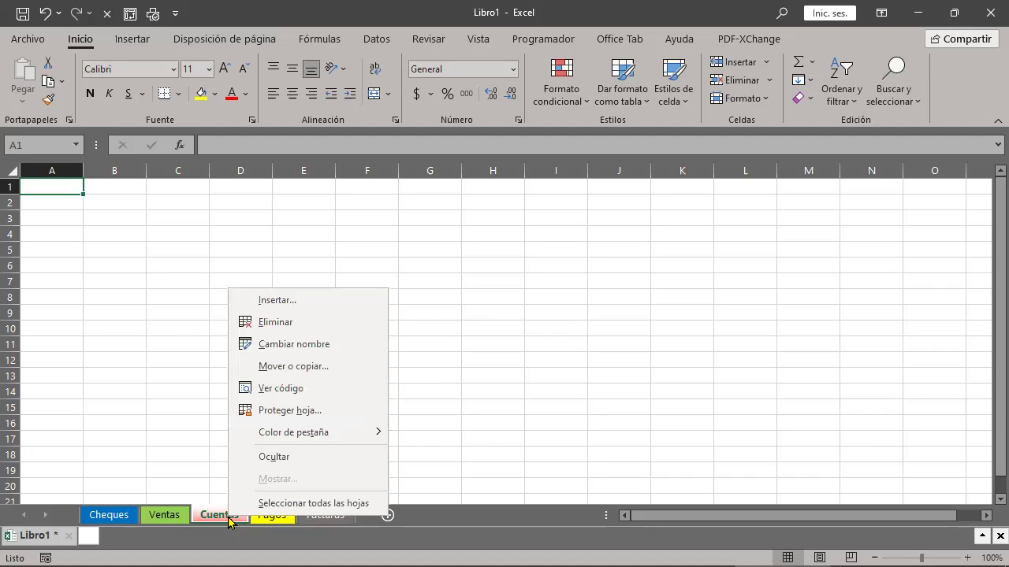
left_click(278, 323)
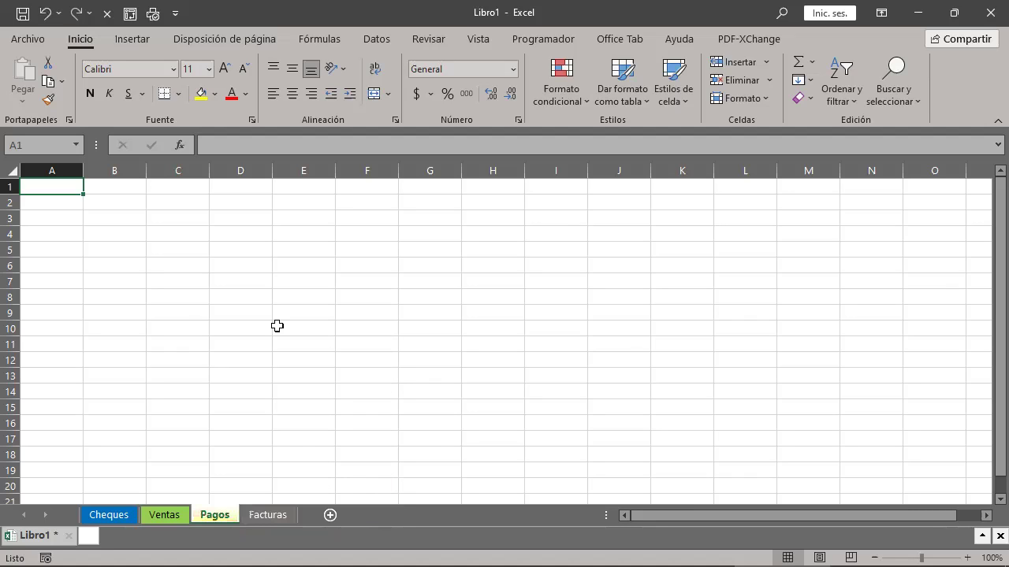